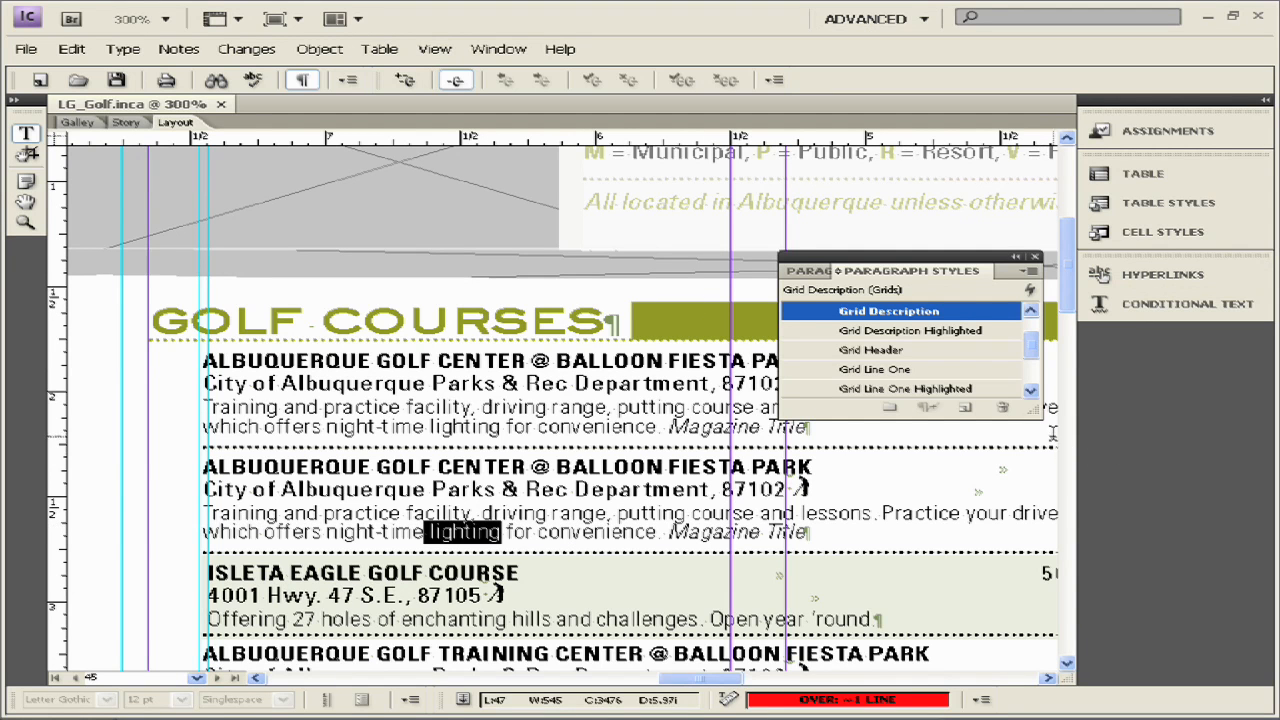
Step: Reset the Advanced workspace
{"action": "left_click", "coordinate": [875, 22]}
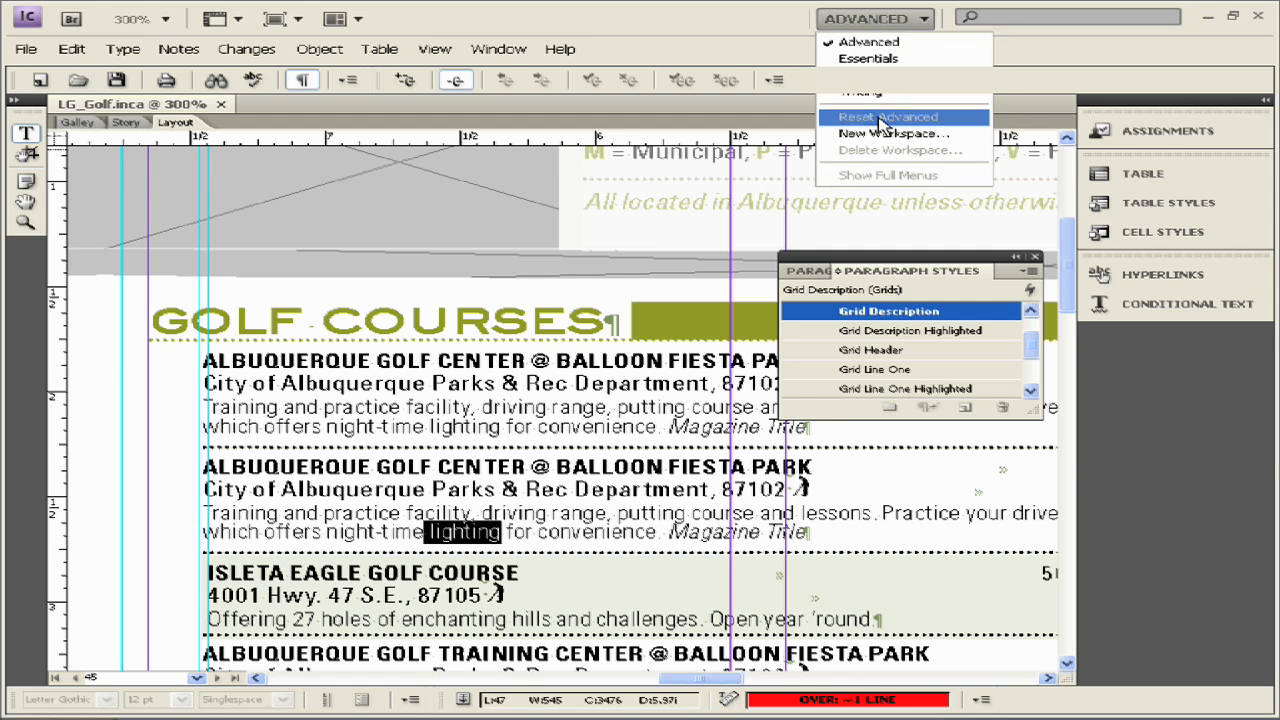
{"action": "left_click", "coordinate": [880, 119]}
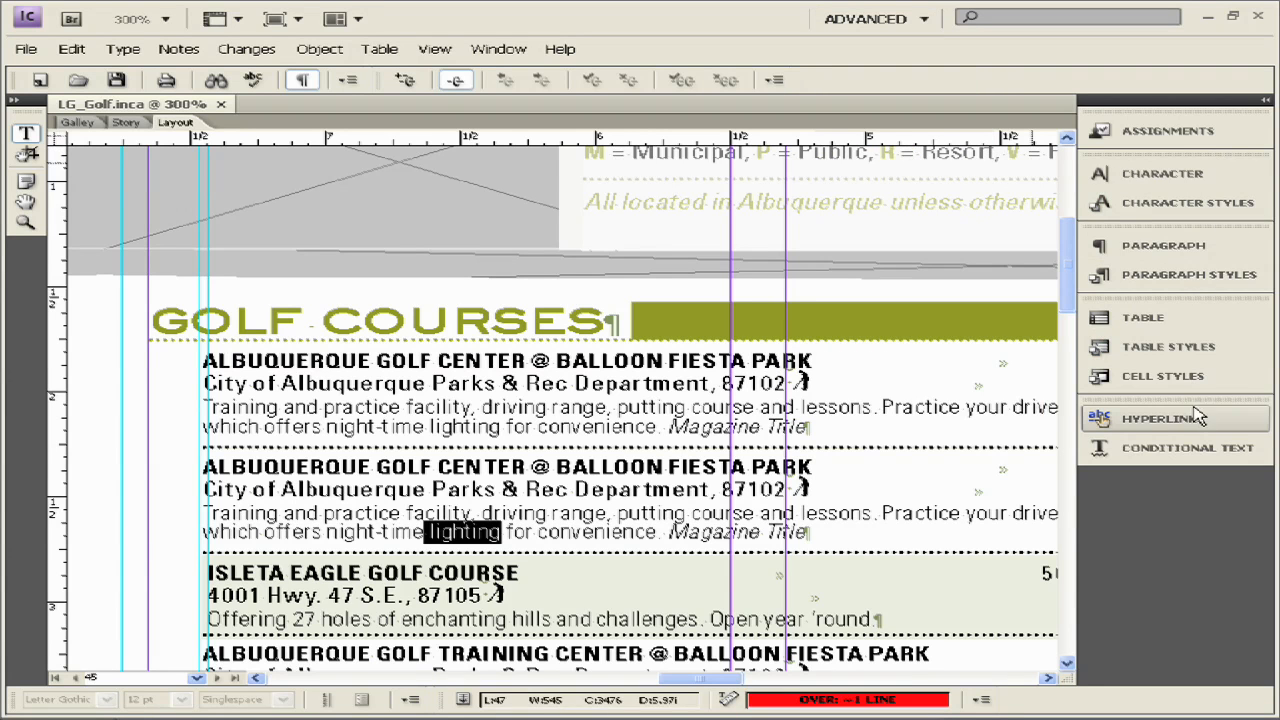
Step: Pull the Character Styles panel out of the dock and reopen it as a floating panel
{"action": "left_click_drag", "start_coordinate": [1130, 205], "coordinate": [862, 226]}
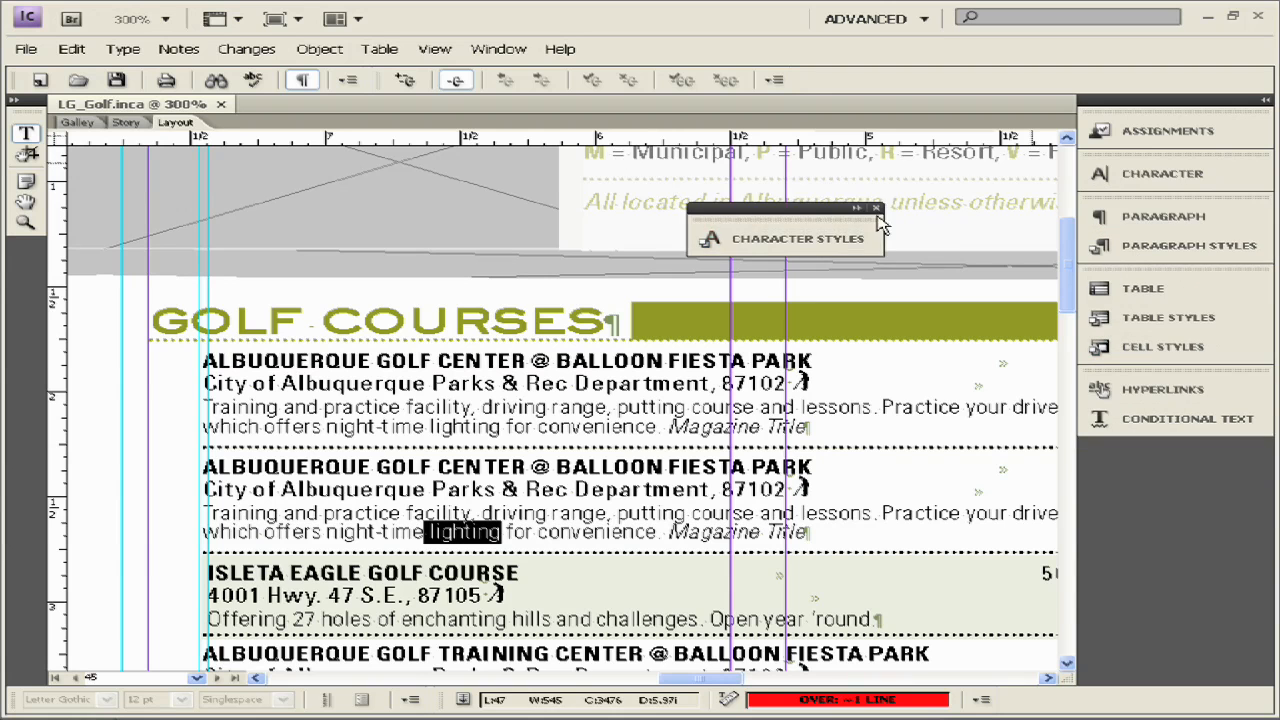
{"action": "left_click", "coordinate": [876, 208]}
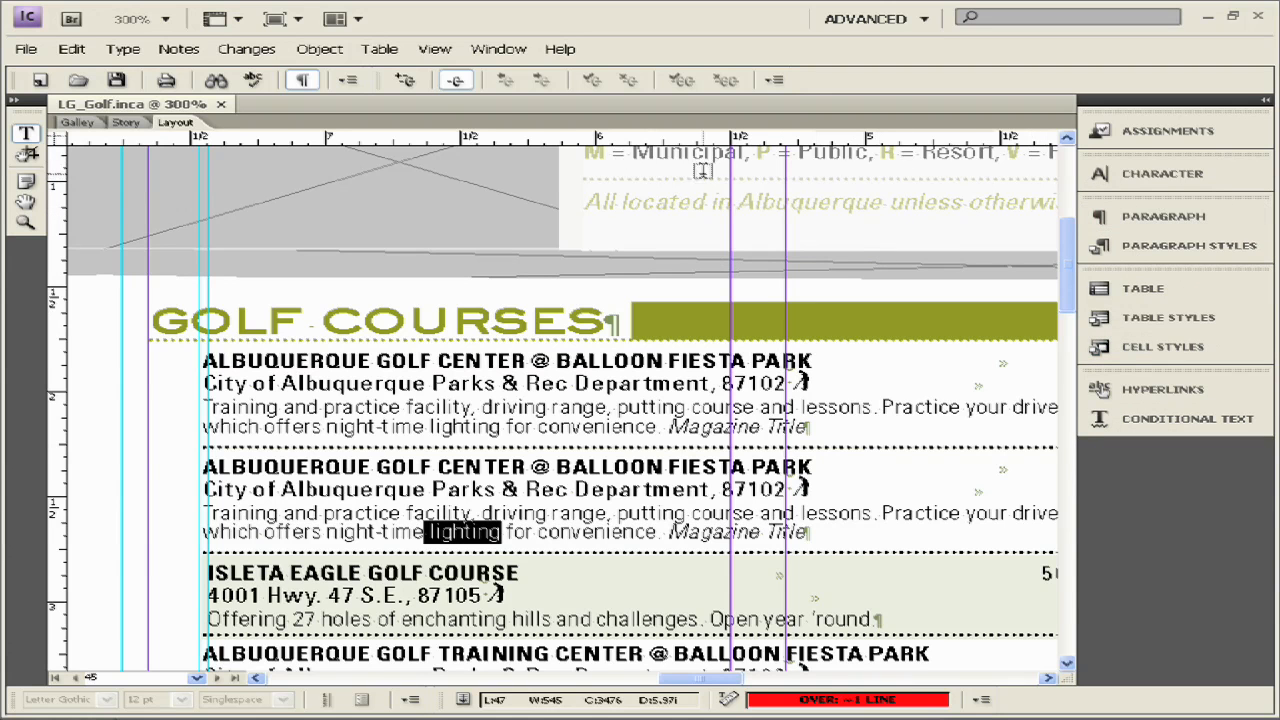
{"action": "left_click", "coordinate": [480, 55]}
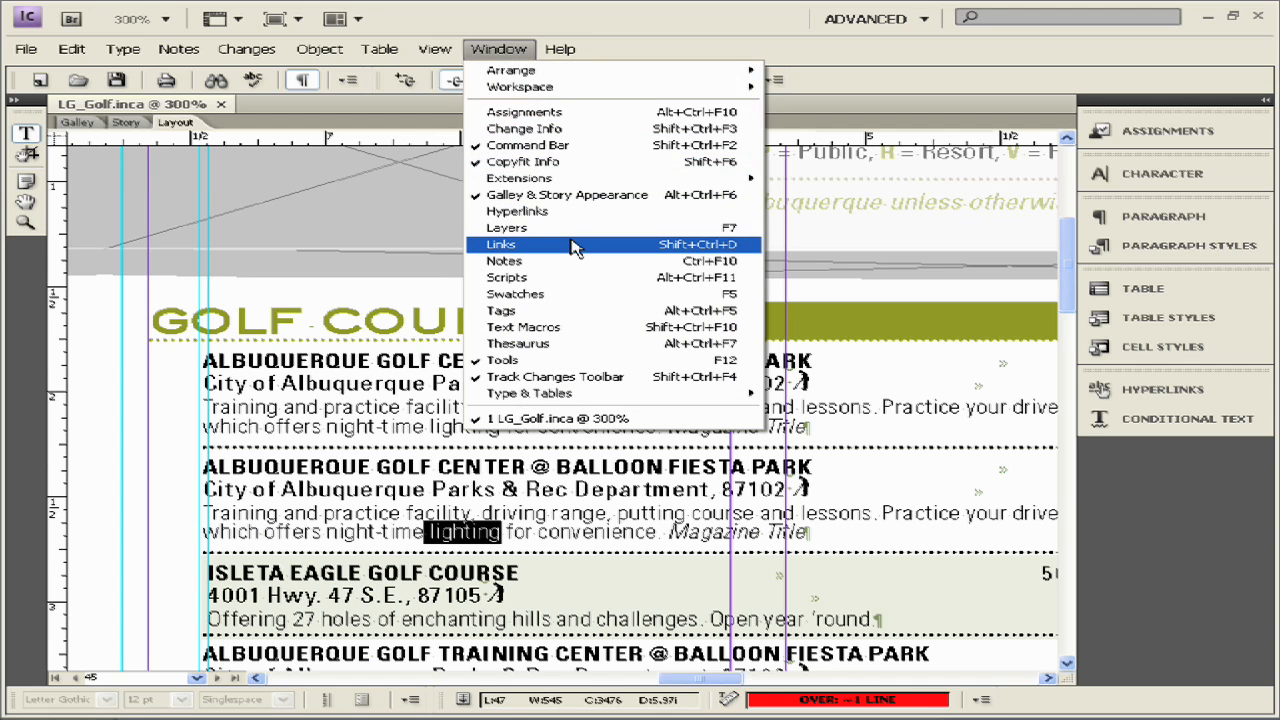
{"action": "mouse_move", "coordinate": [568, 396]}
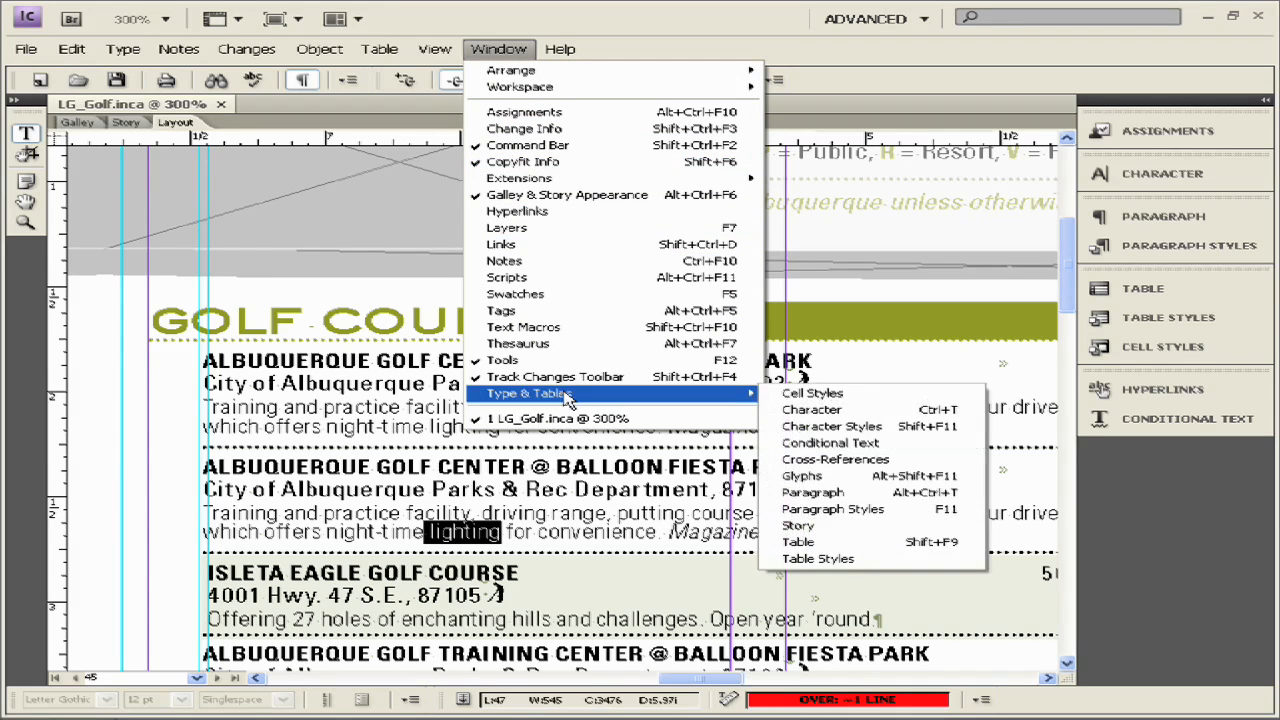
{"action": "left_click", "coordinate": [825, 428]}
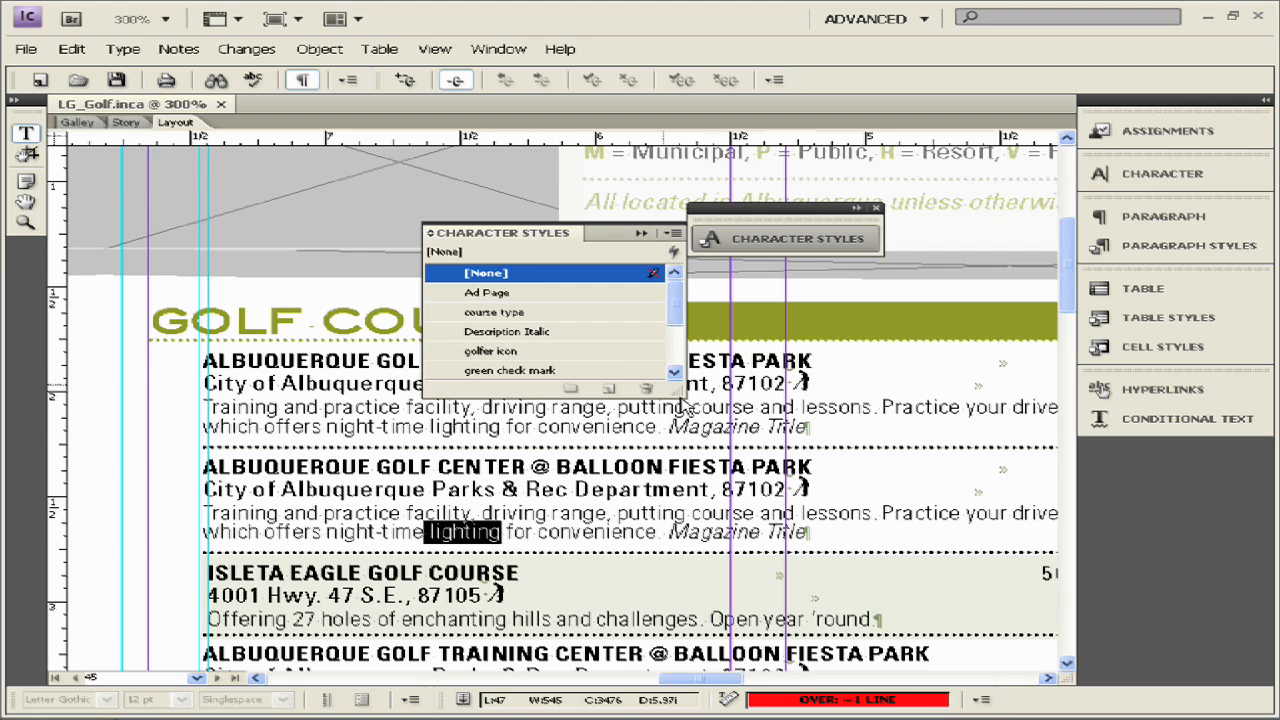
Step: Apply the Description Italic character style to the selected word lighting
{"action": "left_click", "coordinate": [472, 333]}
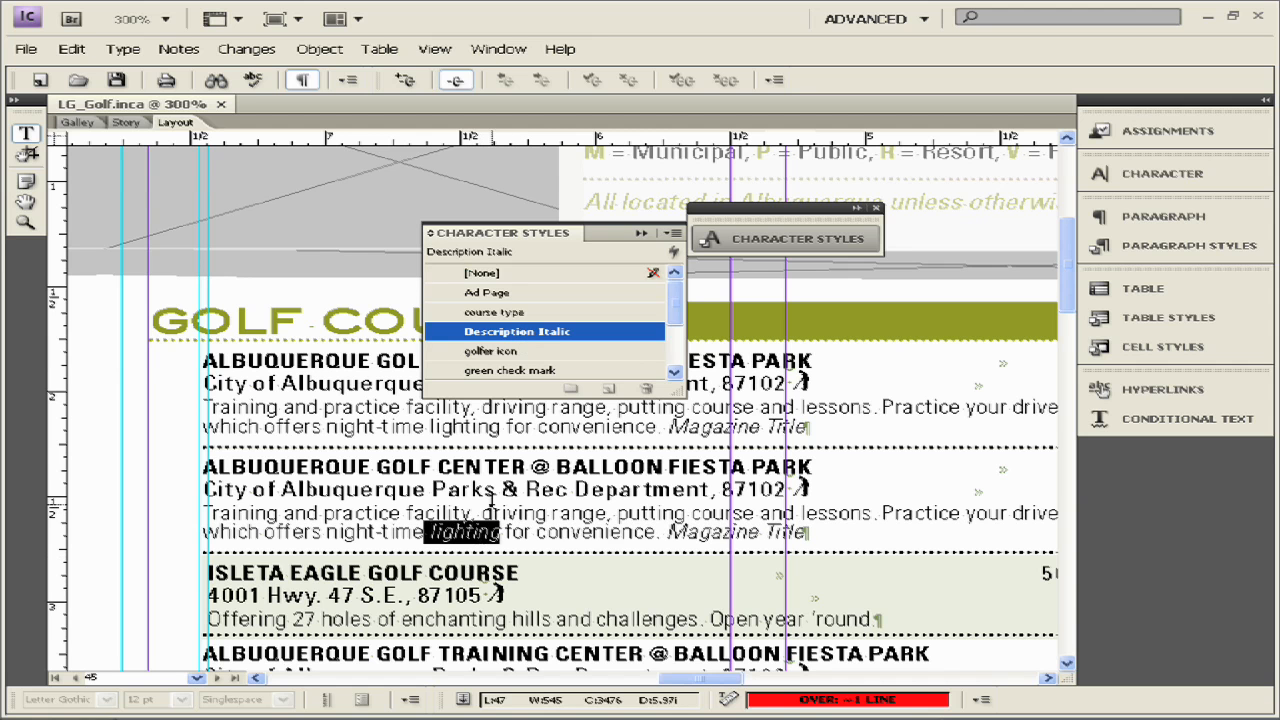
{"action": "left_click", "coordinate": [491, 503]}
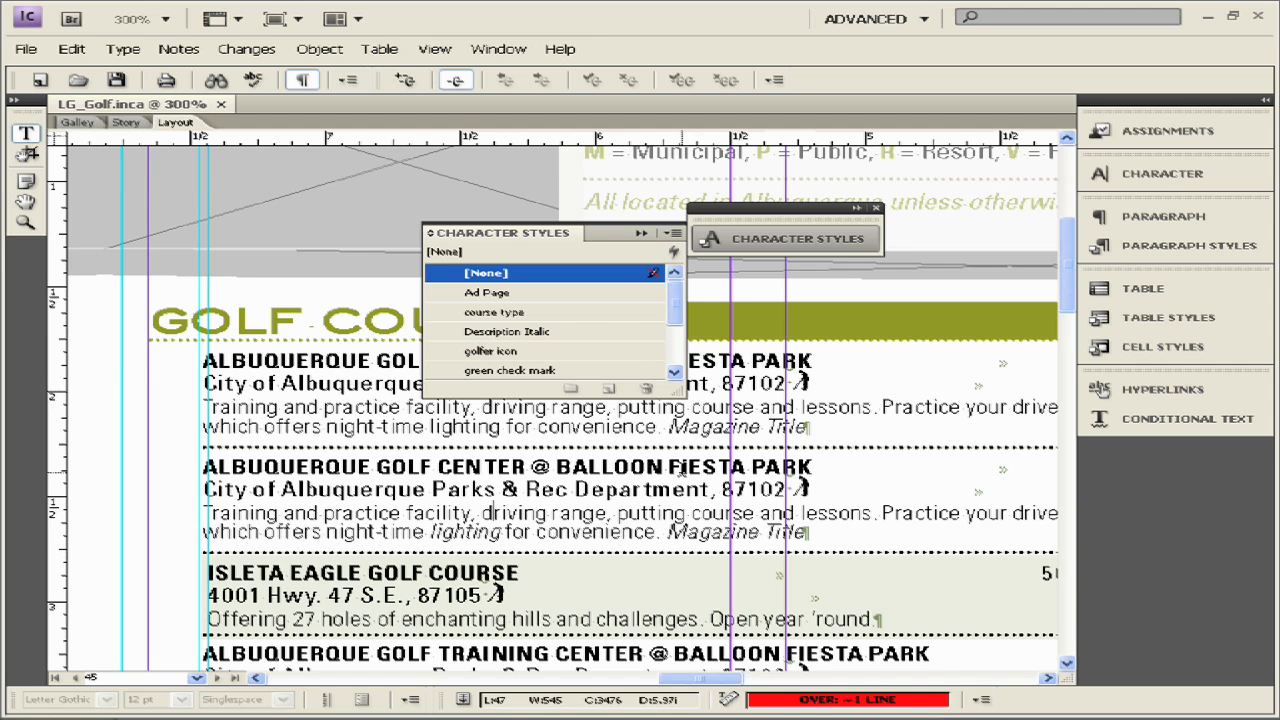
Step: Move the Character Styles panel aside and open the Paragraph Styles panel beside the Golf Services section
{"action": "scroll", "coordinate": [440, 433], "scroll_direction": "down", "scroll_amount": 3}
{"action": "scroll", "coordinate": [440, 433], "scroll_direction": "down", "scroll_amount": 5}
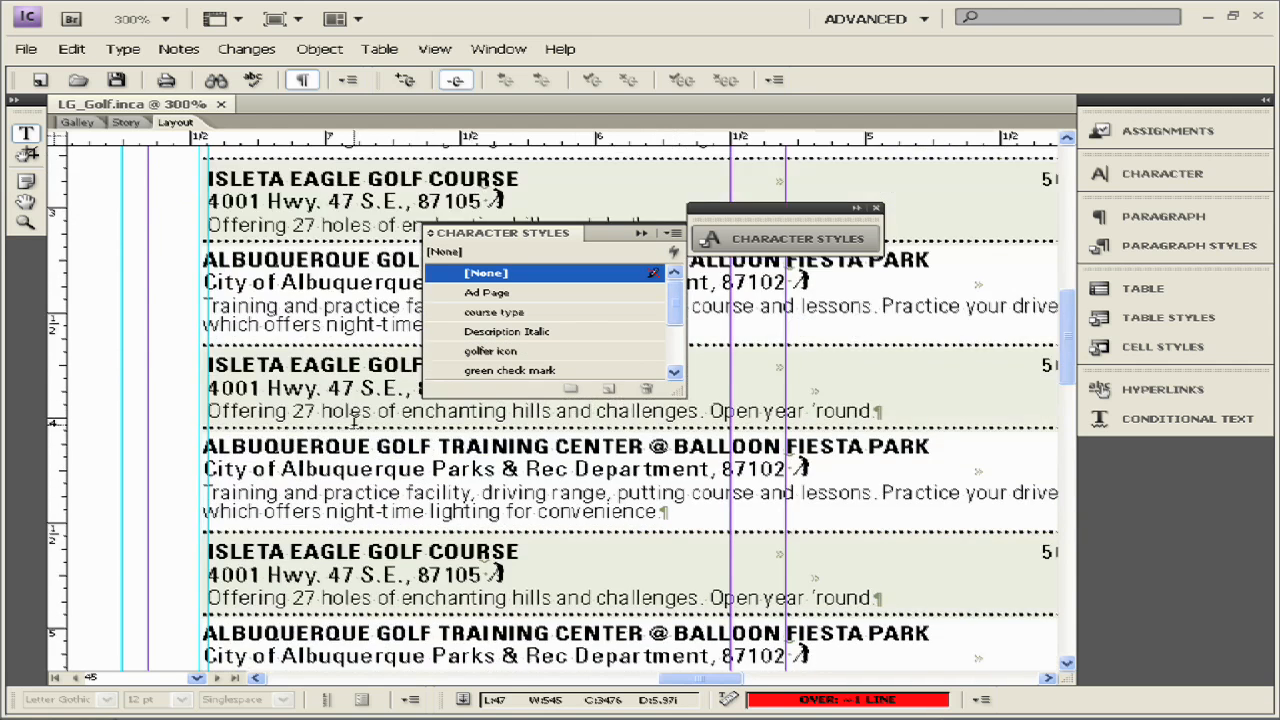
{"action": "scroll", "coordinate": [346, 422], "scroll_direction": "down", "scroll_amount": 10}
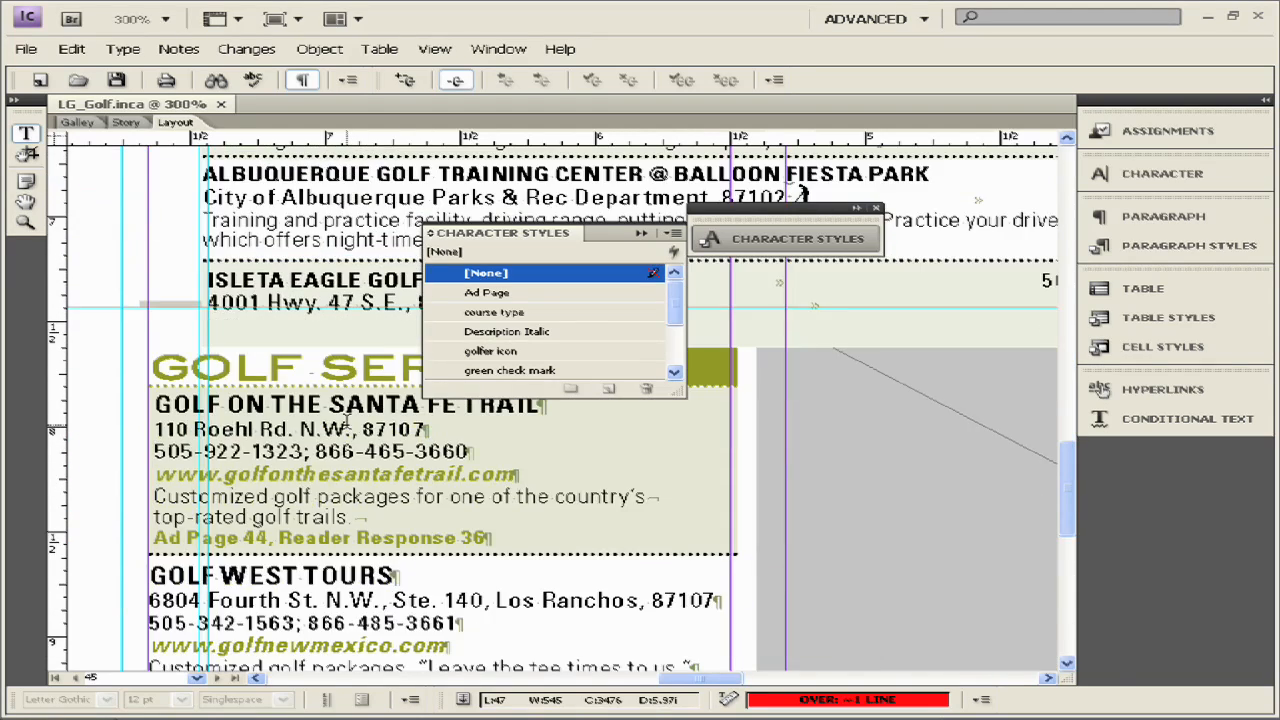
{"action": "scroll", "coordinate": [338, 422], "scroll_direction": "down", "scroll_amount": 2}
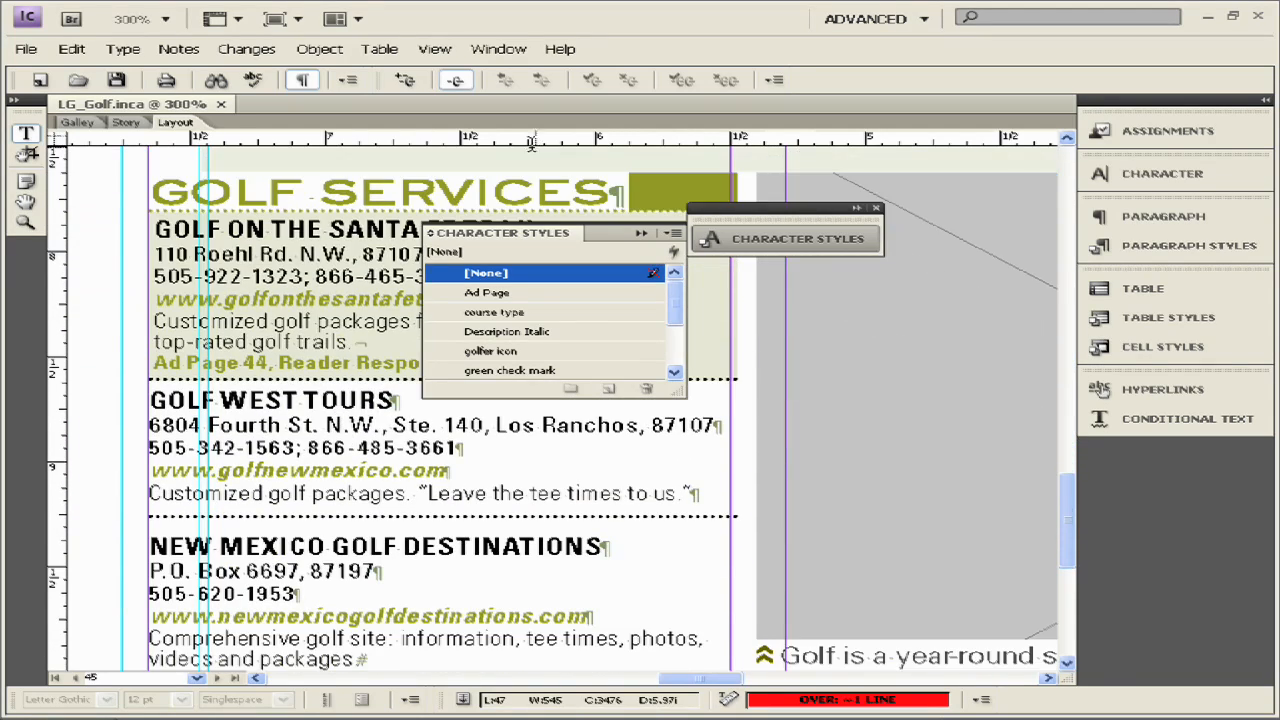
{"action": "left_click_drag", "start_coordinate": [617, 237], "coordinate": [1041, 254]}
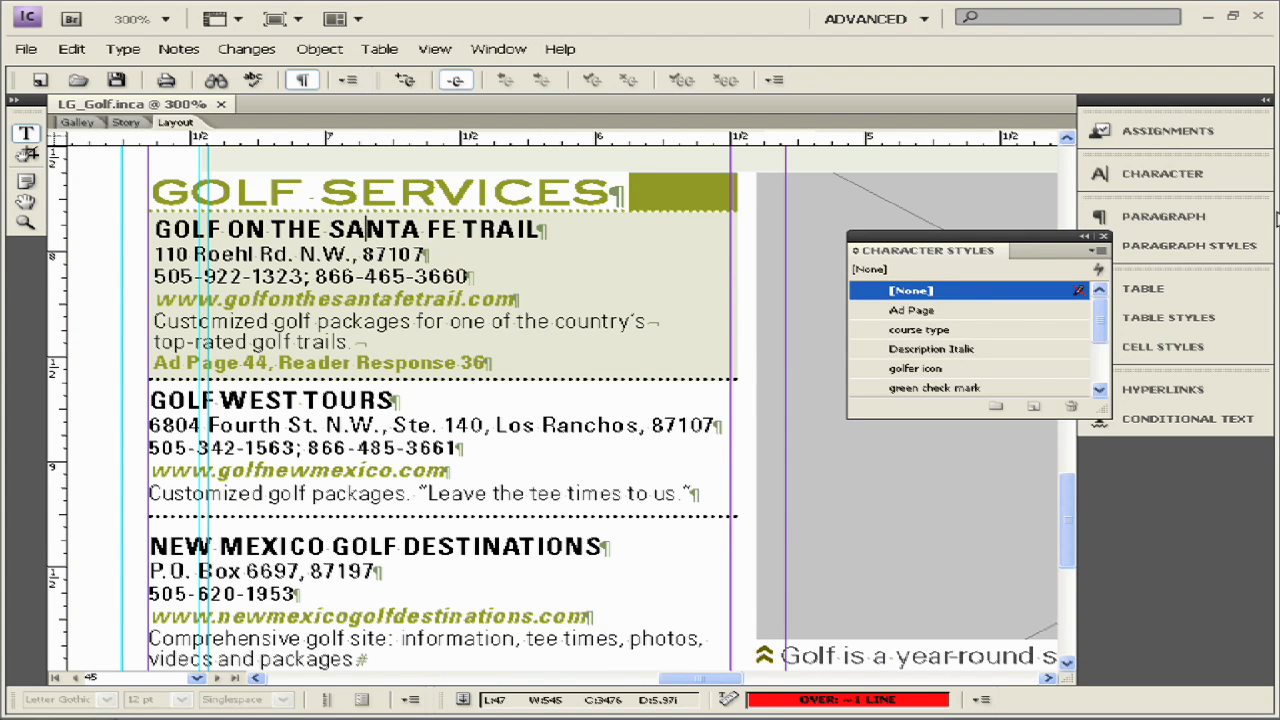
{"action": "left_click", "coordinate": [1210, 248]}
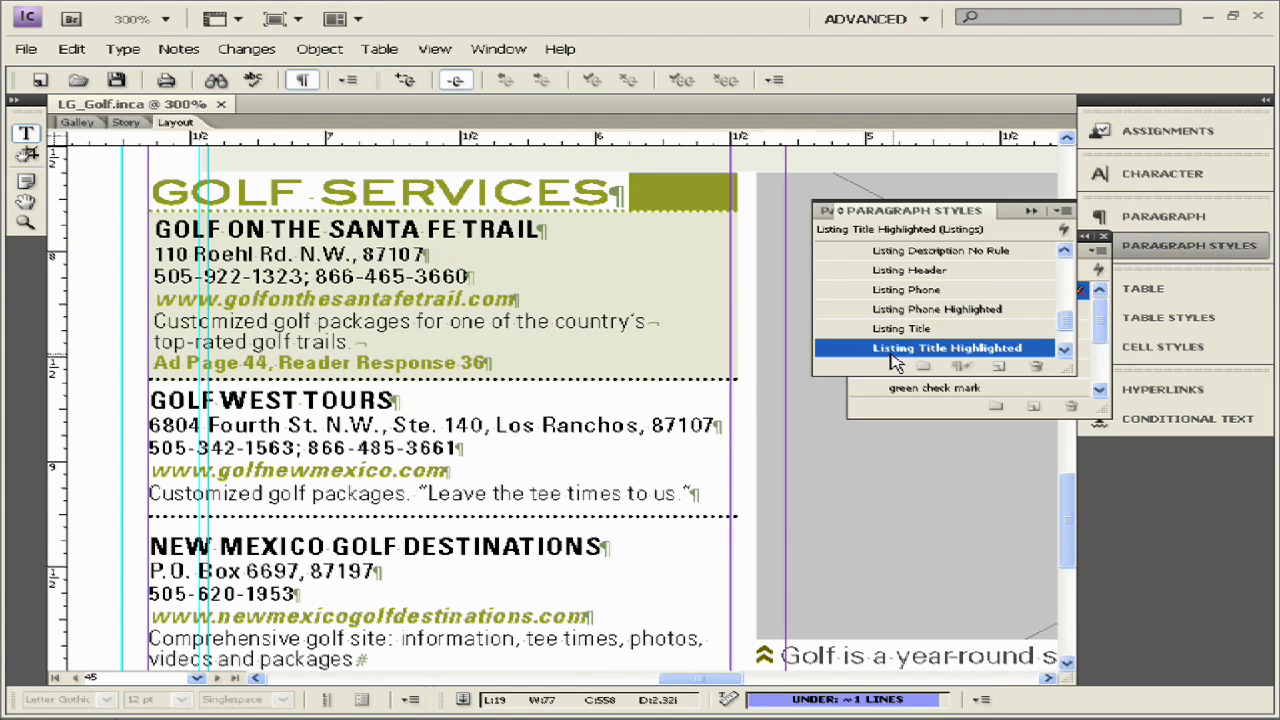
Step: Enlarge the Paragraph Styles panel and move it over the page next to the listings
{"action": "left_click", "coordinate": [346, 252]}
{"action": "left_click_drag", "start_coordinate": [1072, 374], "coordinate": [1208, 530]}
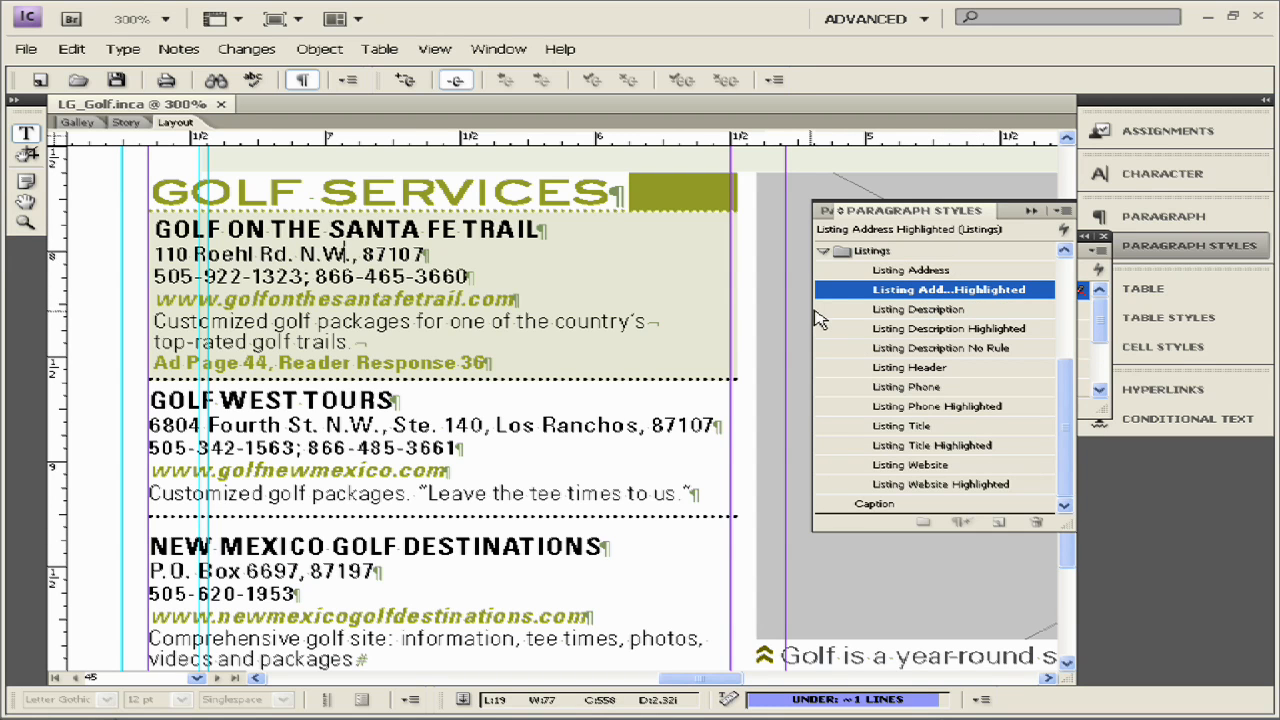
{"action": "left_click_drag", "start_coordinate": [812, 318], "coordinate": [688, 318]}
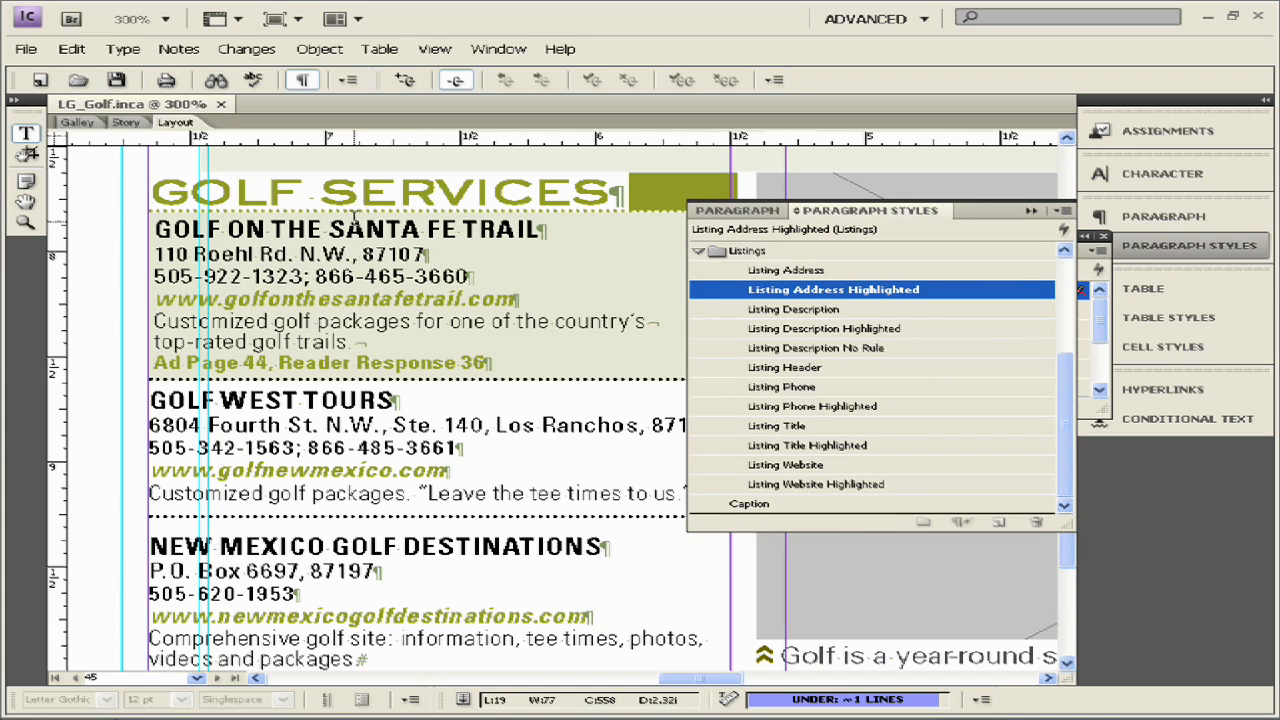
Step: Apply the Listing Phone Highlighted paragraph style to the Golf on the Santa Fe Trail phone line
{"action": "left_click", "coordinate": [342, 272]}
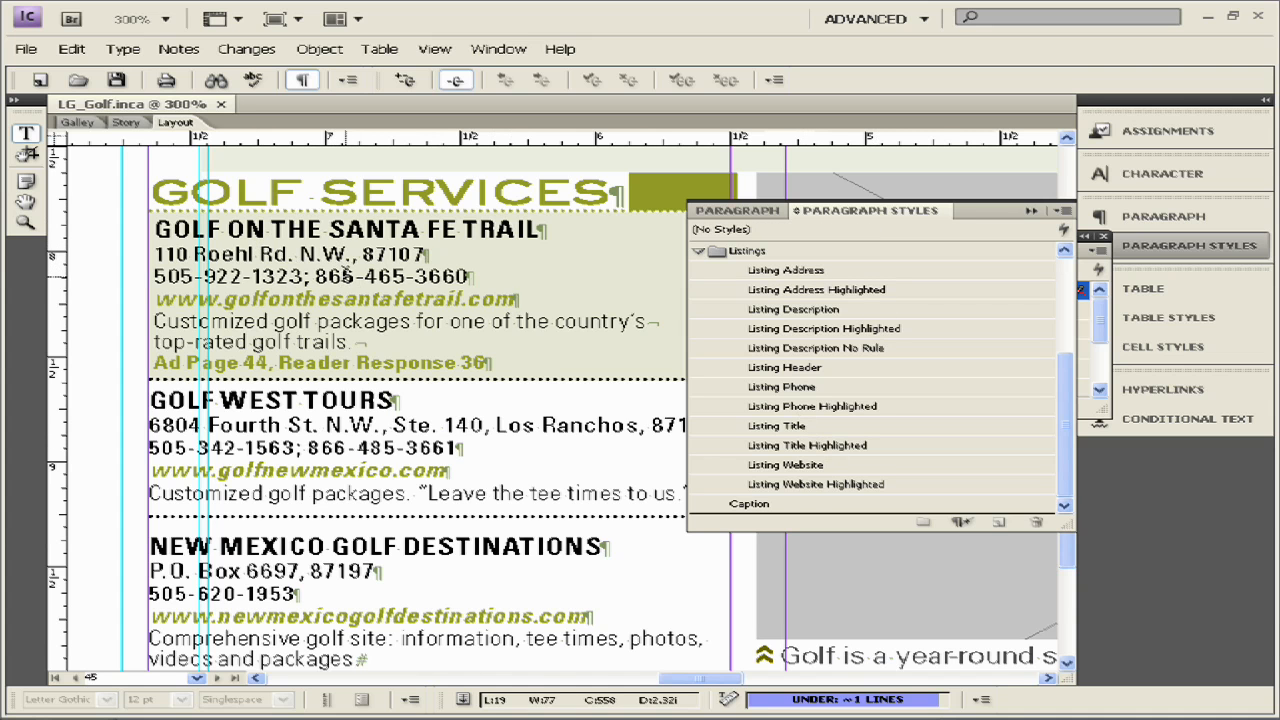
{"action": "triple_click", "coordinate": [345, 272]}
{"action": "scroll", "coordinate": [965, 460], "scroll_direction": "up", "scroll_amount": 2}
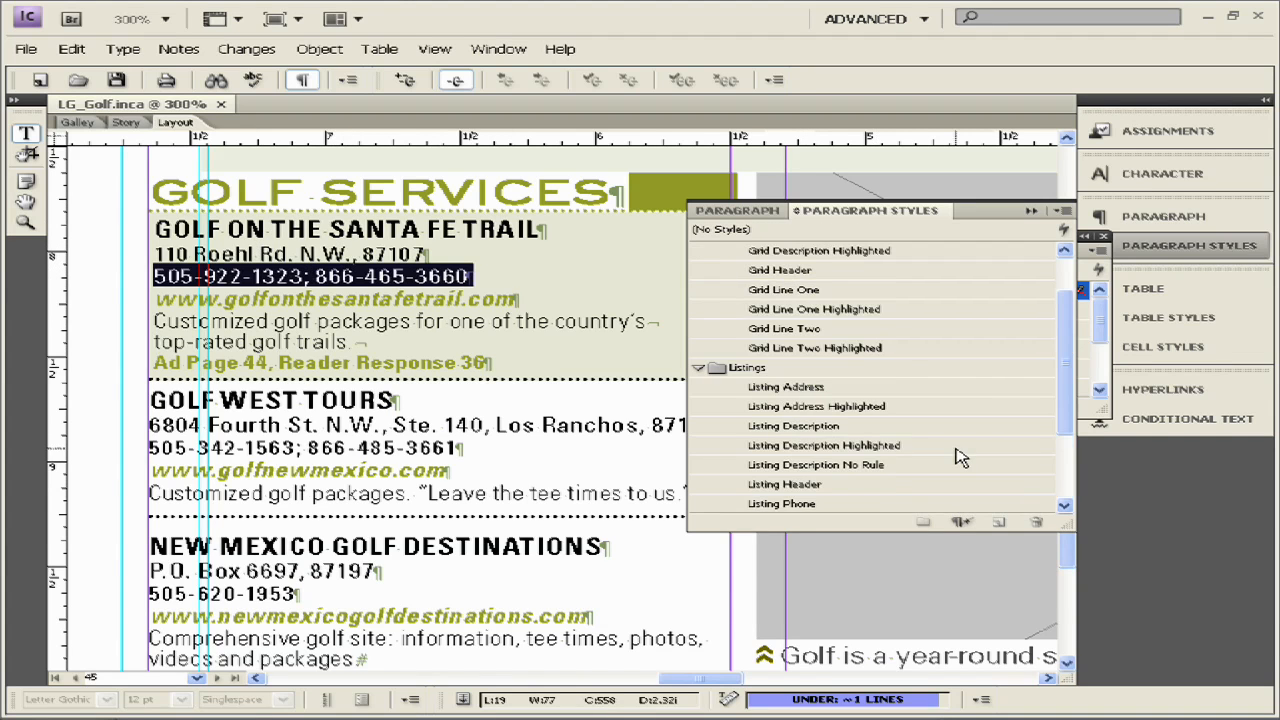
{"action": "scroll", "coordinate": [960, 458], "scroll_direction": "down", "scroll_amount": 2}
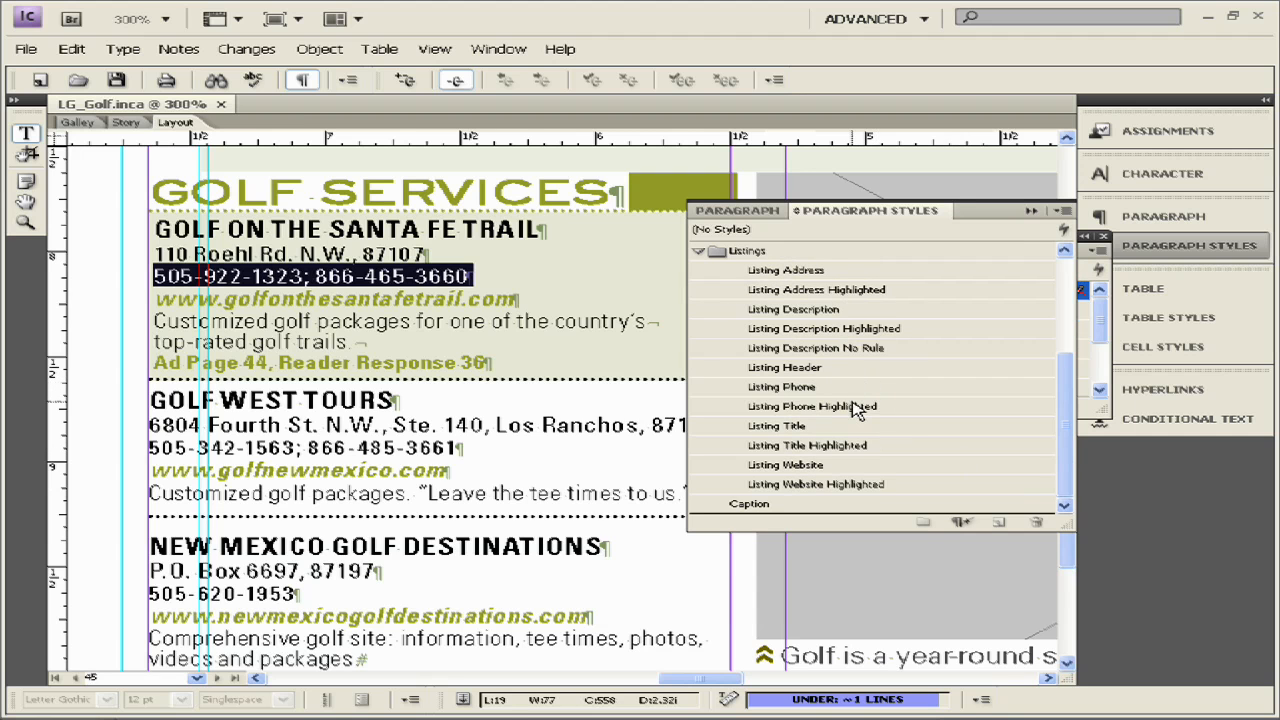
{"action": "left_click", "coordinate": [855, 407]}
Step: Check which paragraph styles the listing lines use by placing the cursor in each one
{"action": "left_click", "coordinate": [240, 300]}
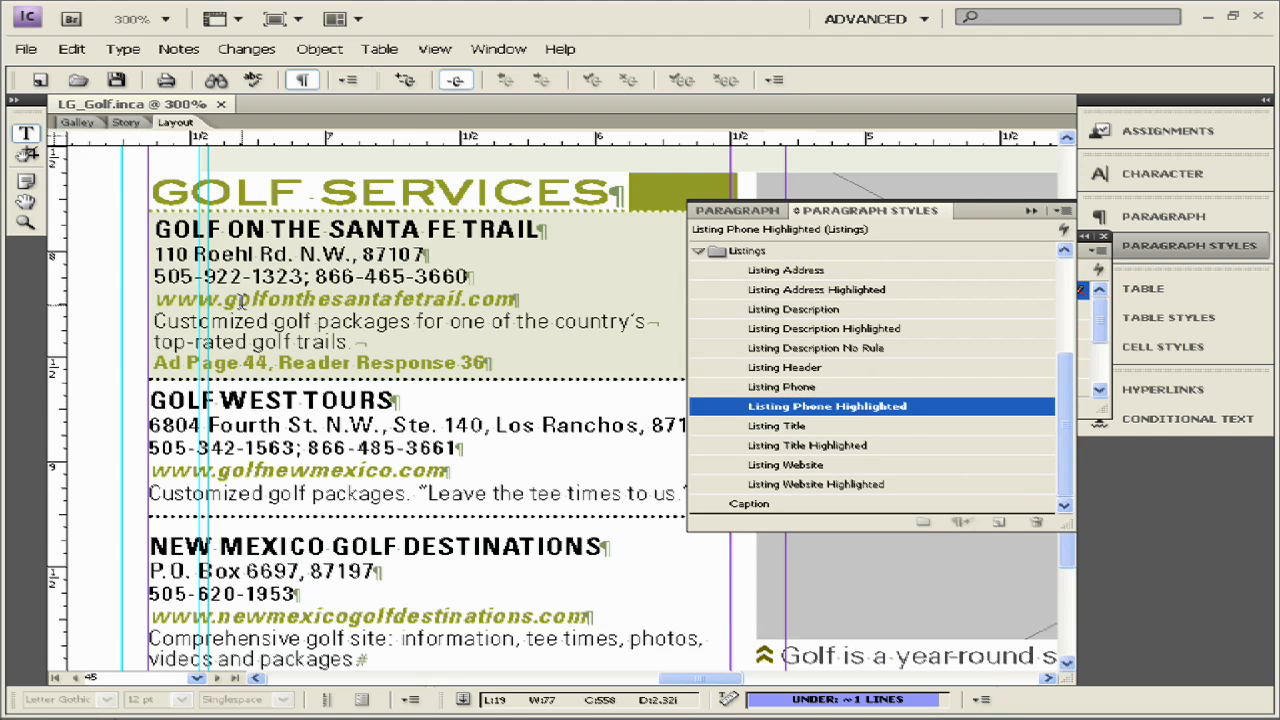
{"action": "left_click", "coordinate": [272, 321]}
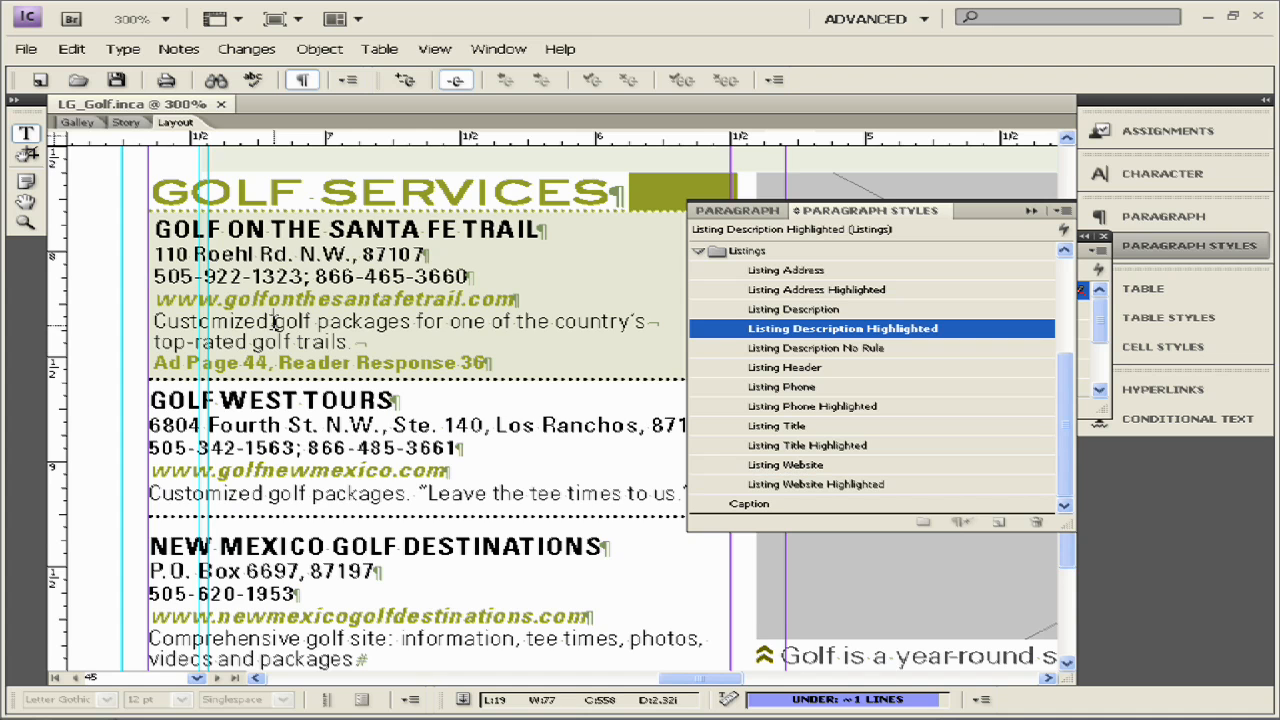
{"action": "scroll", "coordinate": [272, 321], "scroll_direction": "down", "scroll_amount": 3}
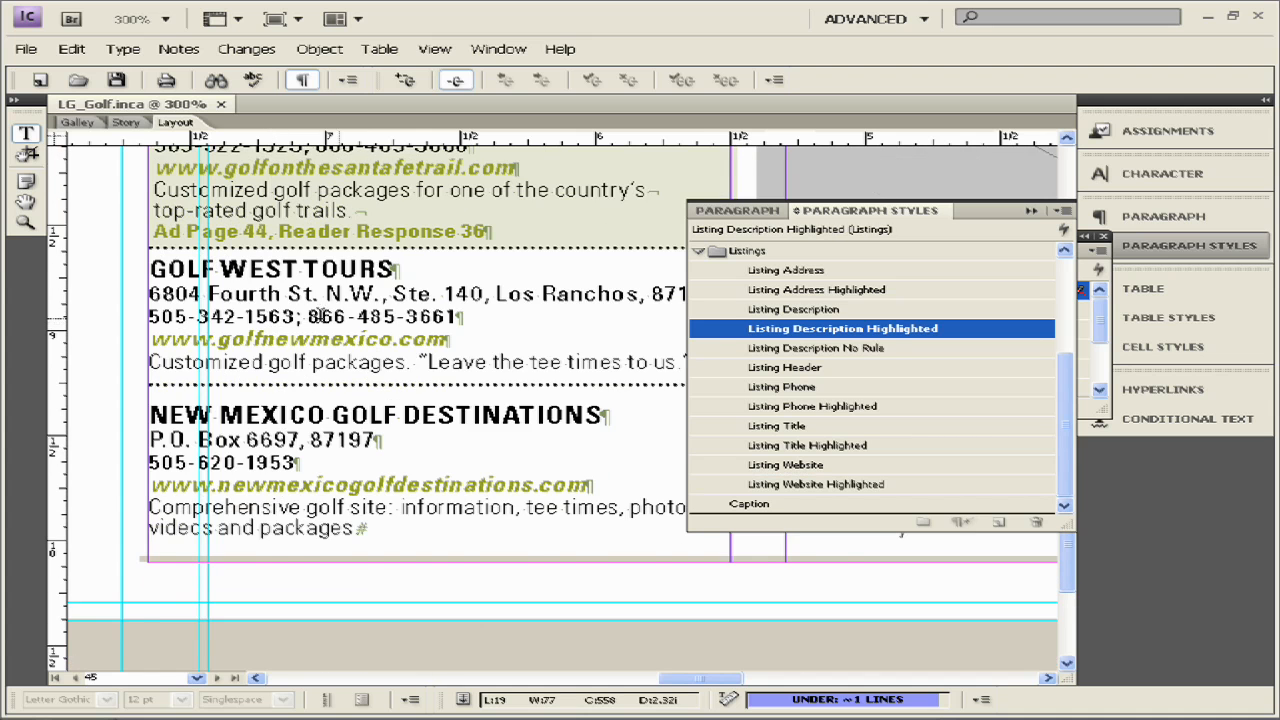
{"action": "left_click", "coordinate": [307, 316]}
{"action": "scroll", "coordinate": [307, 316], "scroll_direction": "up", "scroll_amount": 1}
{"action": "scroll", "coordinate": [461, 287], "scroll_direction": "up", "scroll_amount": 1}
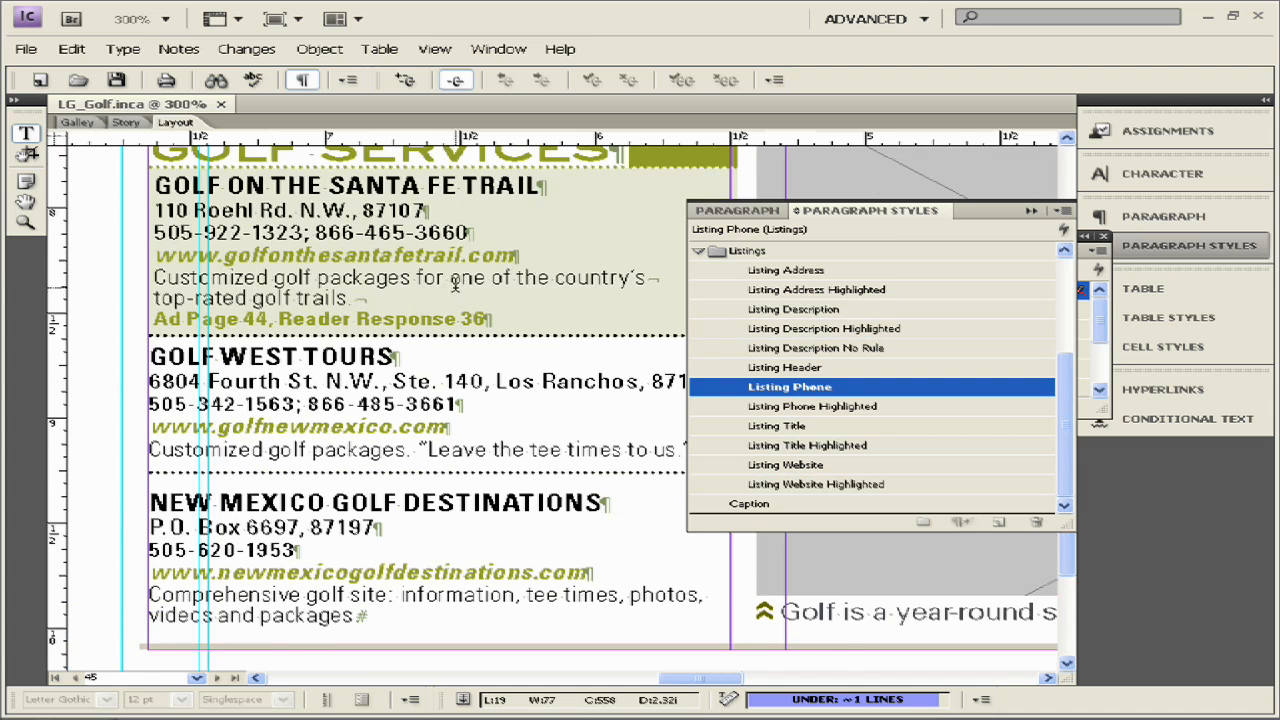
{"action": "scroll", "coordinate": [375, 245], "scroll_direction": "up", "scroll_amount": 1}
{"action": "left_click", "coordinate": [366, 228]}
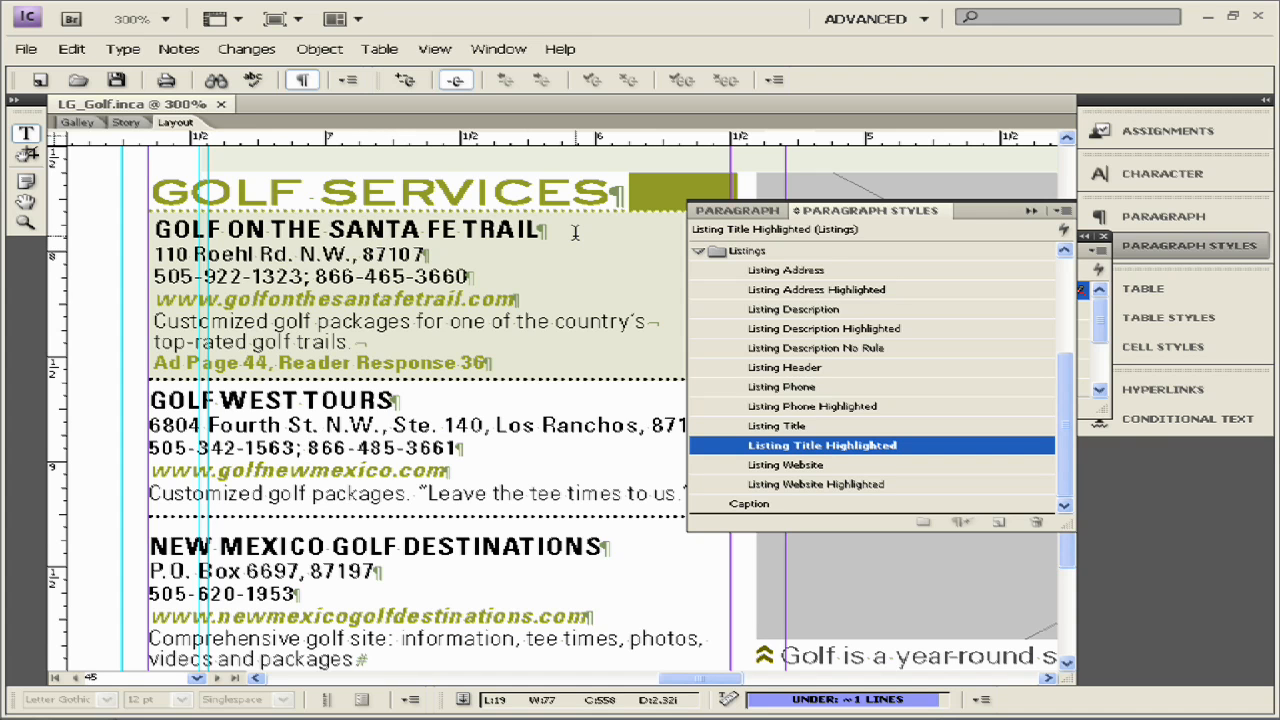
Step: Paste a copy of the Golf on the Santa Fe Trail listing directly below the original
{"action": "left_click", "coordinate": [456, 229]}
{"action": "key", "text": "Home"}
{"action": "key", "text": "shift+Down"}
{"action": "key", "text": "shift+Down"}
{"action": "key", "text": "shift+Down"}
{"action": "key", "text": "shift+Down"}
{"action": "key", "text": "shift+Down"}
{"action": "key", "text": "shift+Down"}
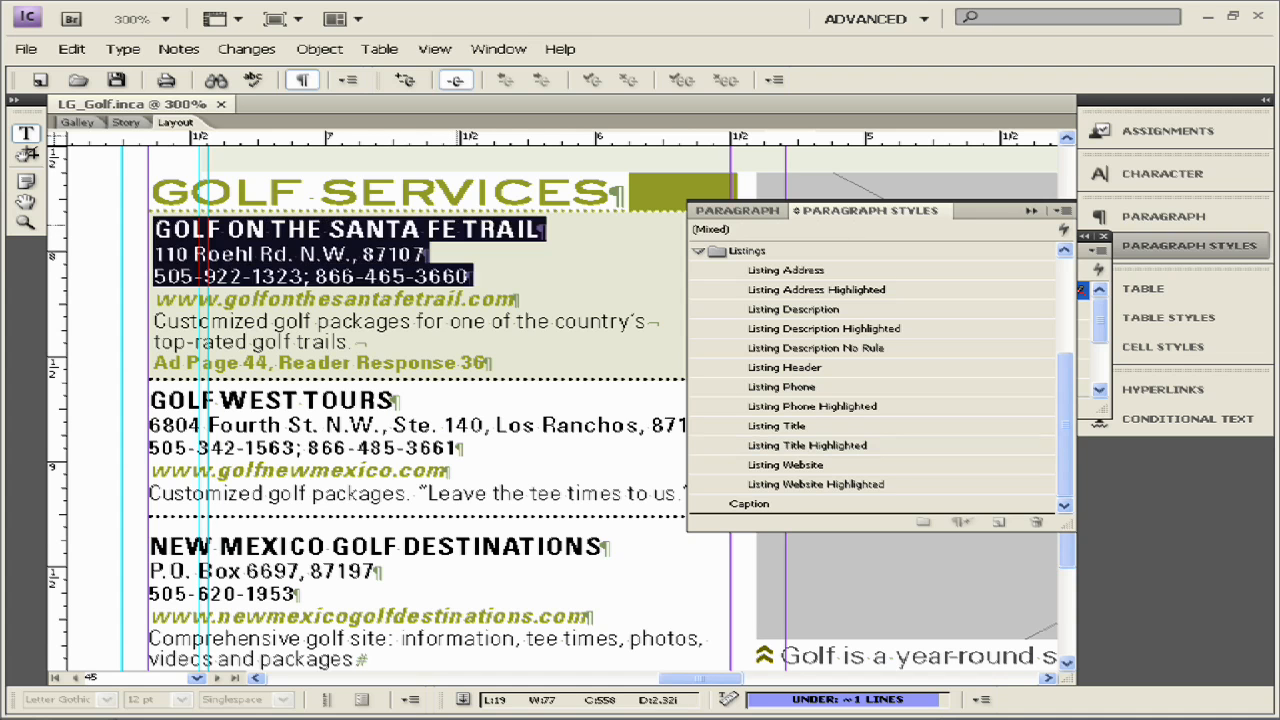
{"action": "key", "text": "shift+Down"}
{"action": "key", "text": "ctrl+c"}
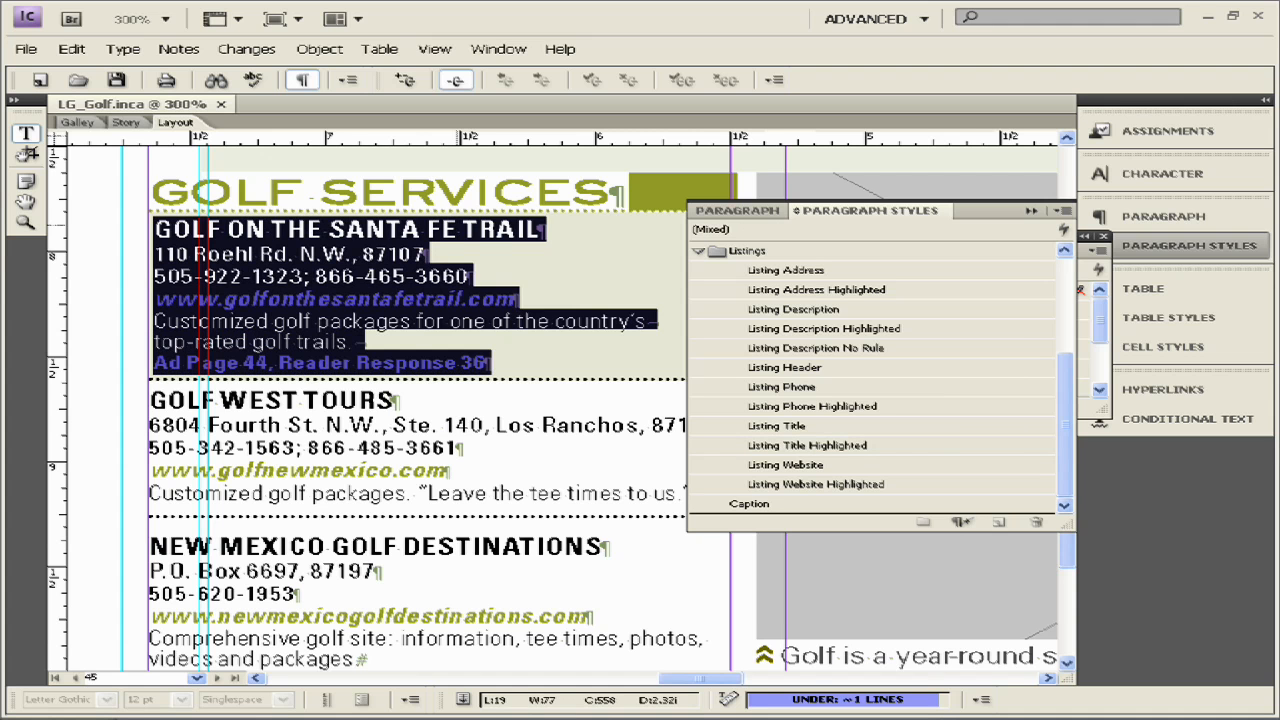
{"action": "key", "text": "Right"}
{"action": "key", "text": "ctrl+v"}
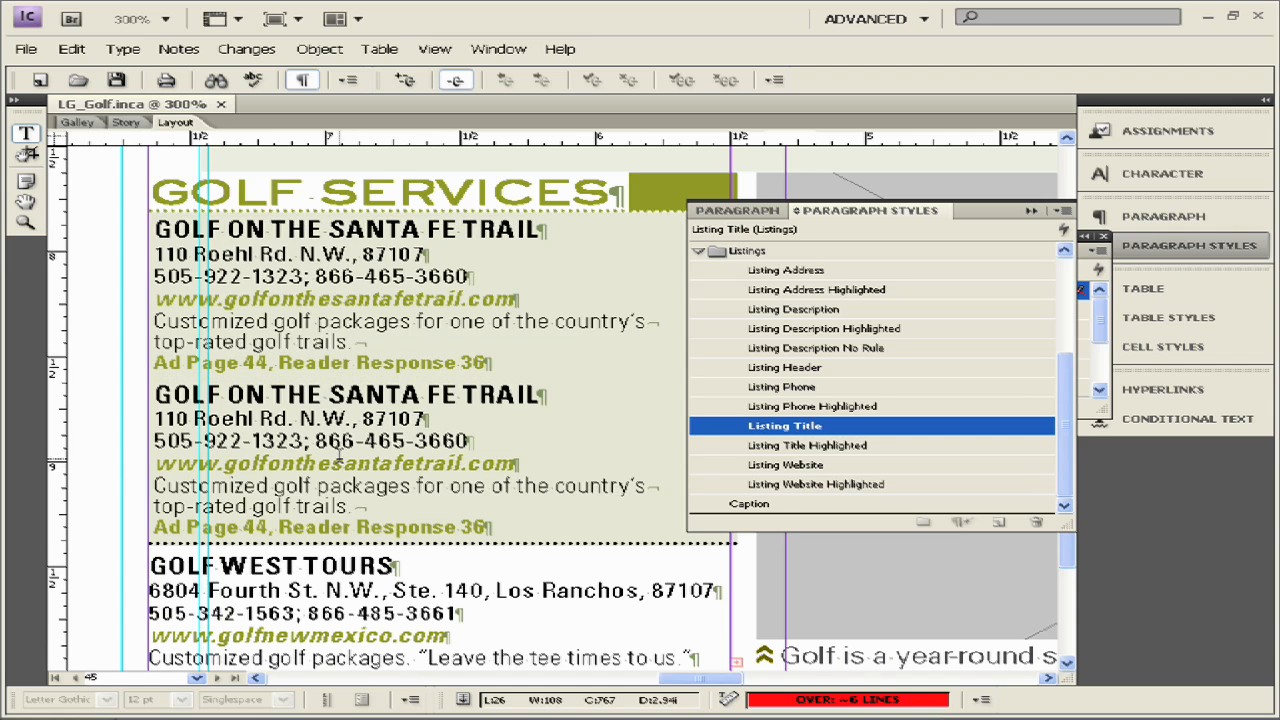
Step: Check the paragraph styles of the duplicated listing's lines
{"action": "left_click", "coordinate": [341, 462]}
{"action": "scroll", "coordinate": [327, 394], "scroll_direction": "up", "scroll_amount": 1}
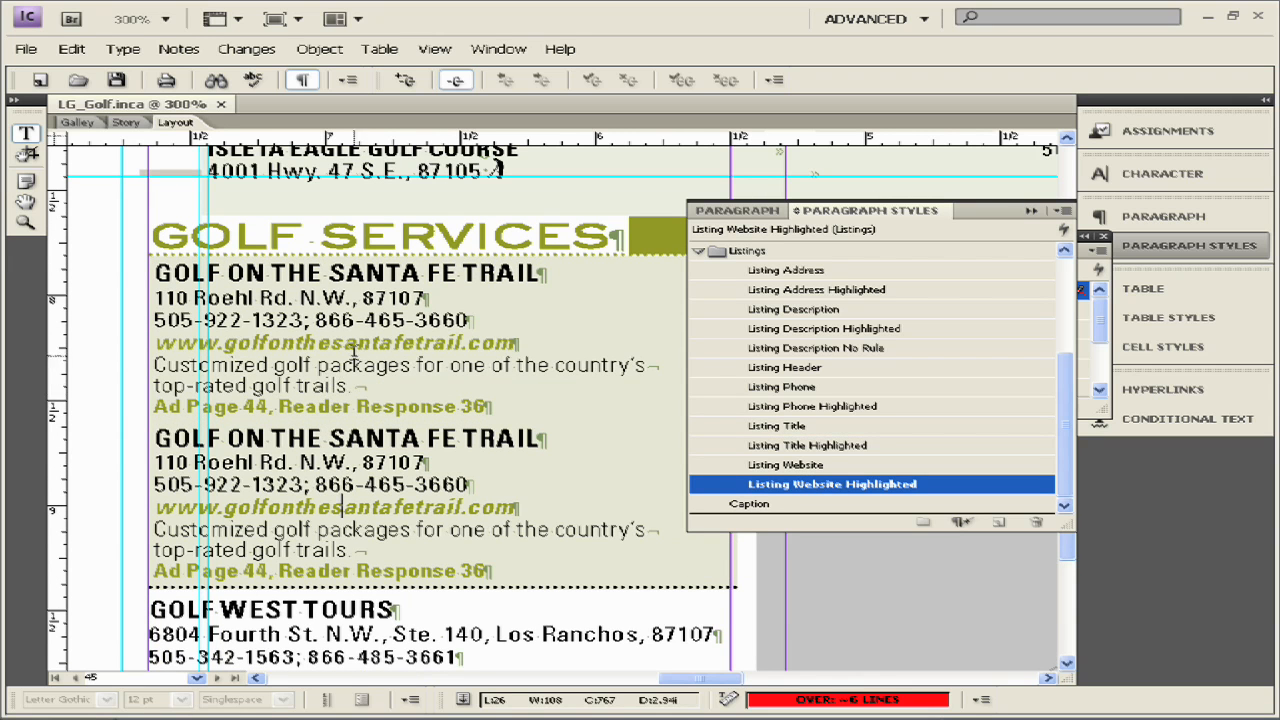
{"action": "left_click", "coordinate": [363, 437]}
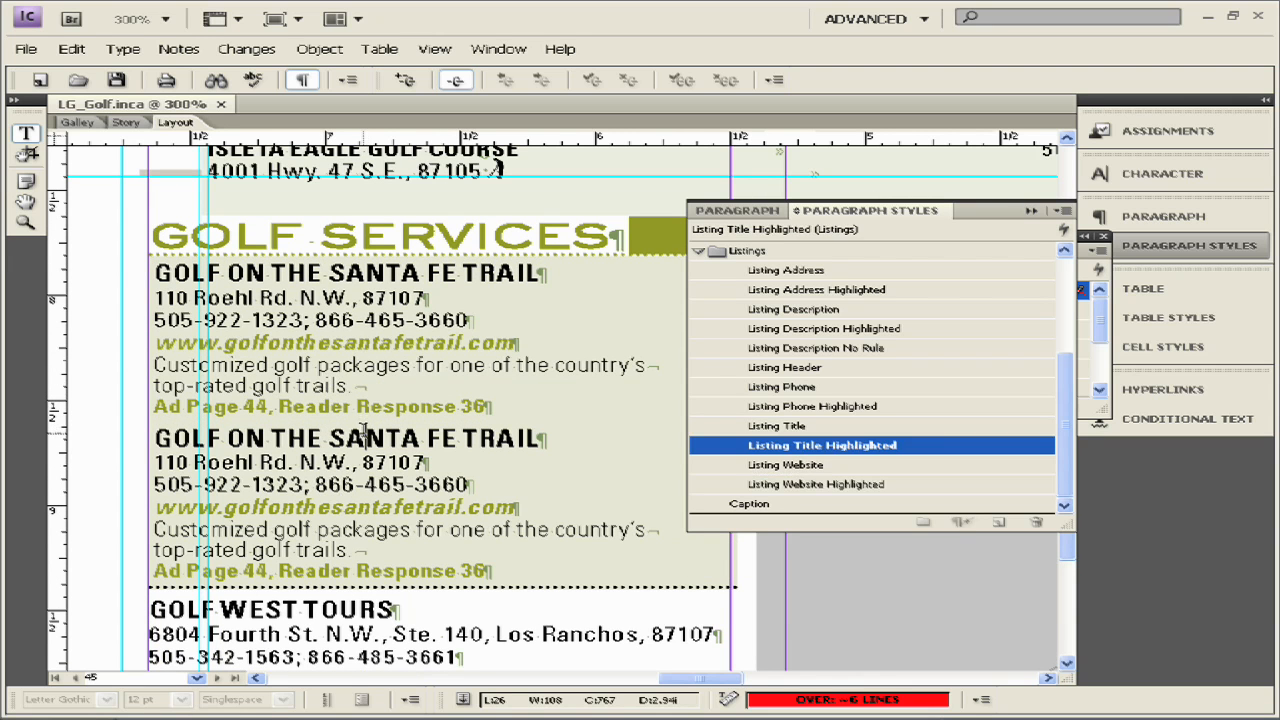
{"action": "scroll", "coordinate": [436, 413], "scroll_direction": "down", "scroll_amount": 2}
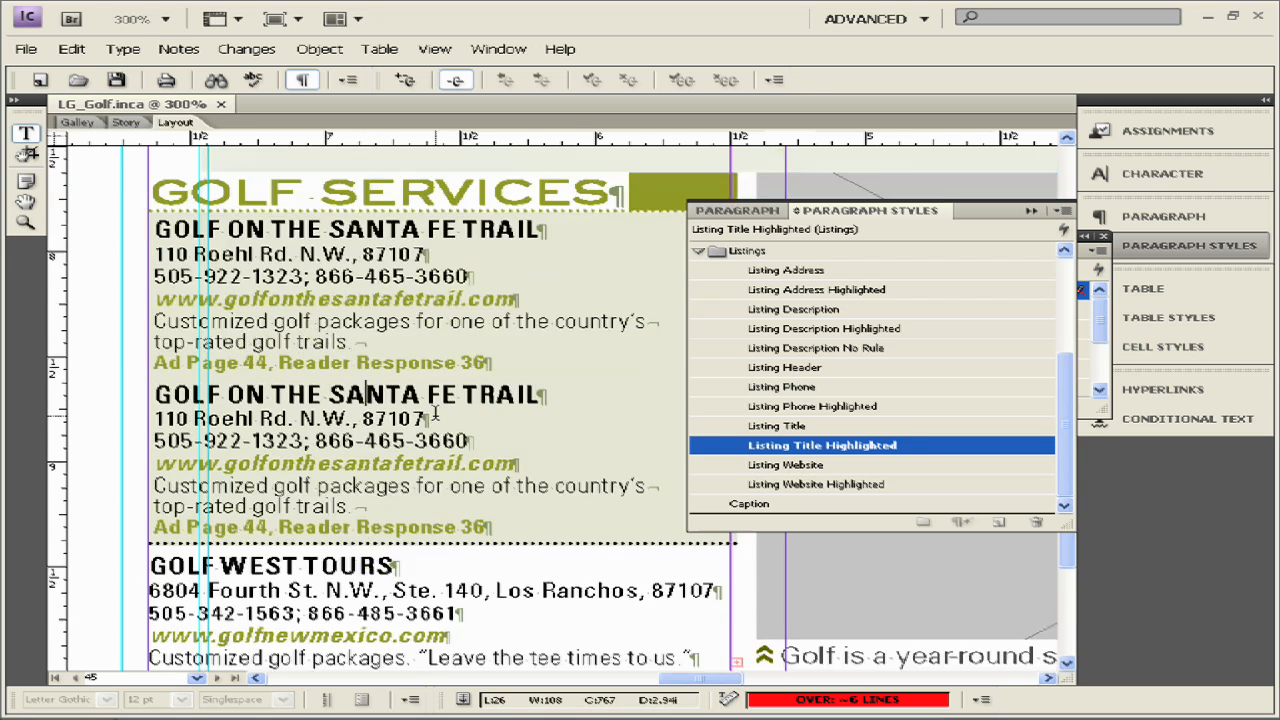
{"action": "scroll", "coordinate": [435, 412], "scroll_direction": "up", "scroll_amount": 1}
{"action": "left_click", "coordinate": [450, 370]}
{"action": "left_click", "coordinate": [444, 390]}
{"action": "scroll", "coordinate": [511, 405], "scroll_direction": "down", "scroll_amount": 1}
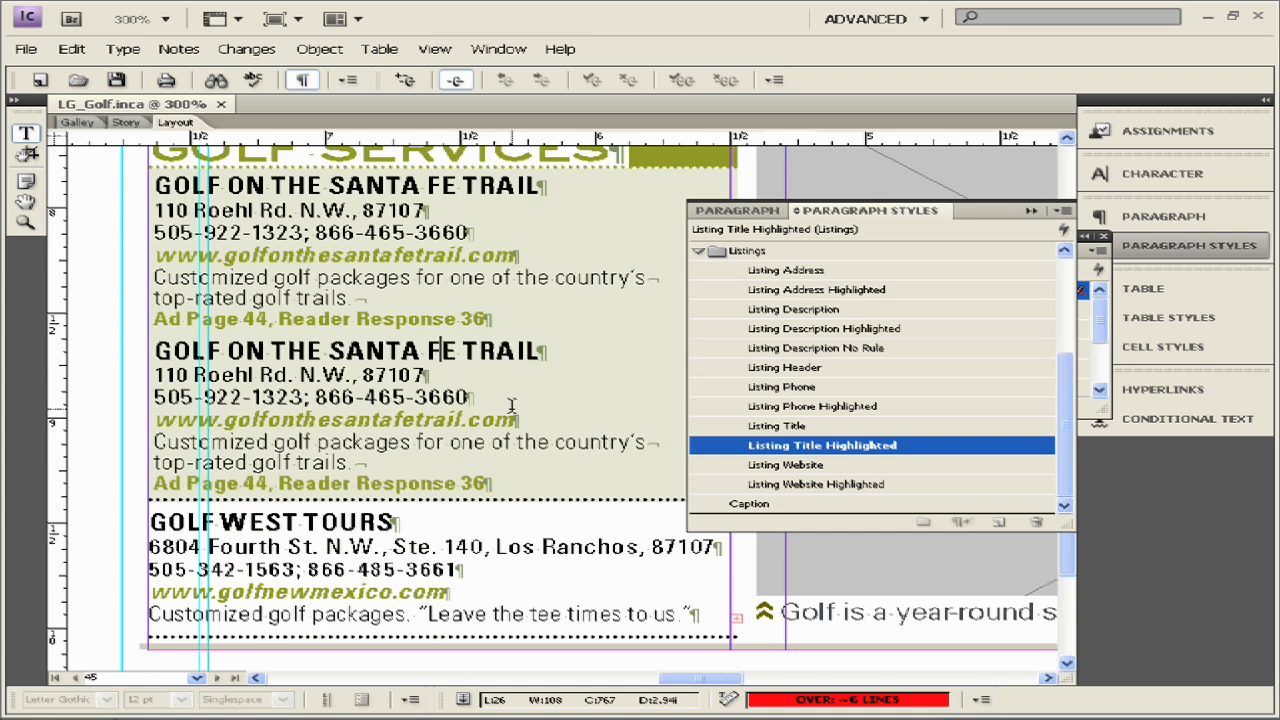
Step: Examine the paragraph style of the Isleta Eagle Golf Course grid entry above the Golf Services section
{"action": "scroll", "coordinate": [511, 405], "scroll_direction": "up", "scroll_amount": 4}
{"action": "scroll", "coordinate": [511, 405], "scroll_direction": "down", "scroll_amount": 3}
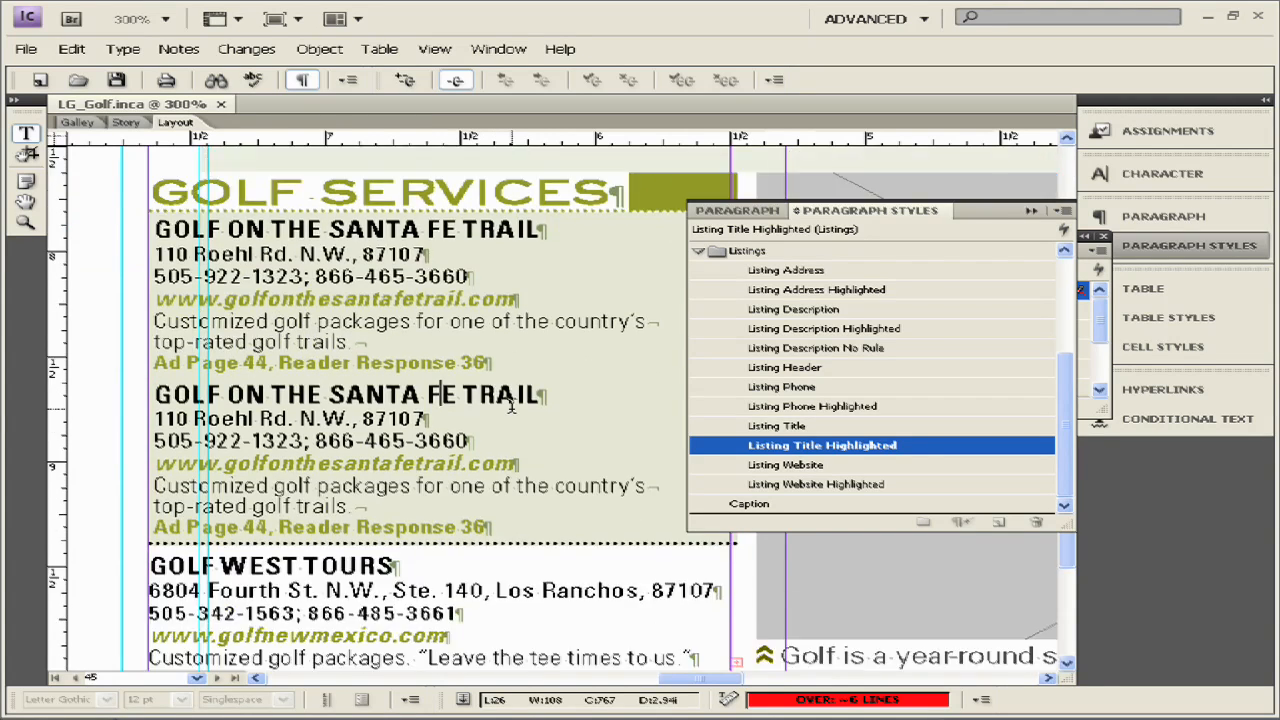
{"action": "scroll", "coordinate": [511, 405], "scroll_direction": "down", "scroll_amount": 1}
{"action": "scroll", "coordinate": [511, 405], "scroll_direction": "up", "scroll_amount": 11}
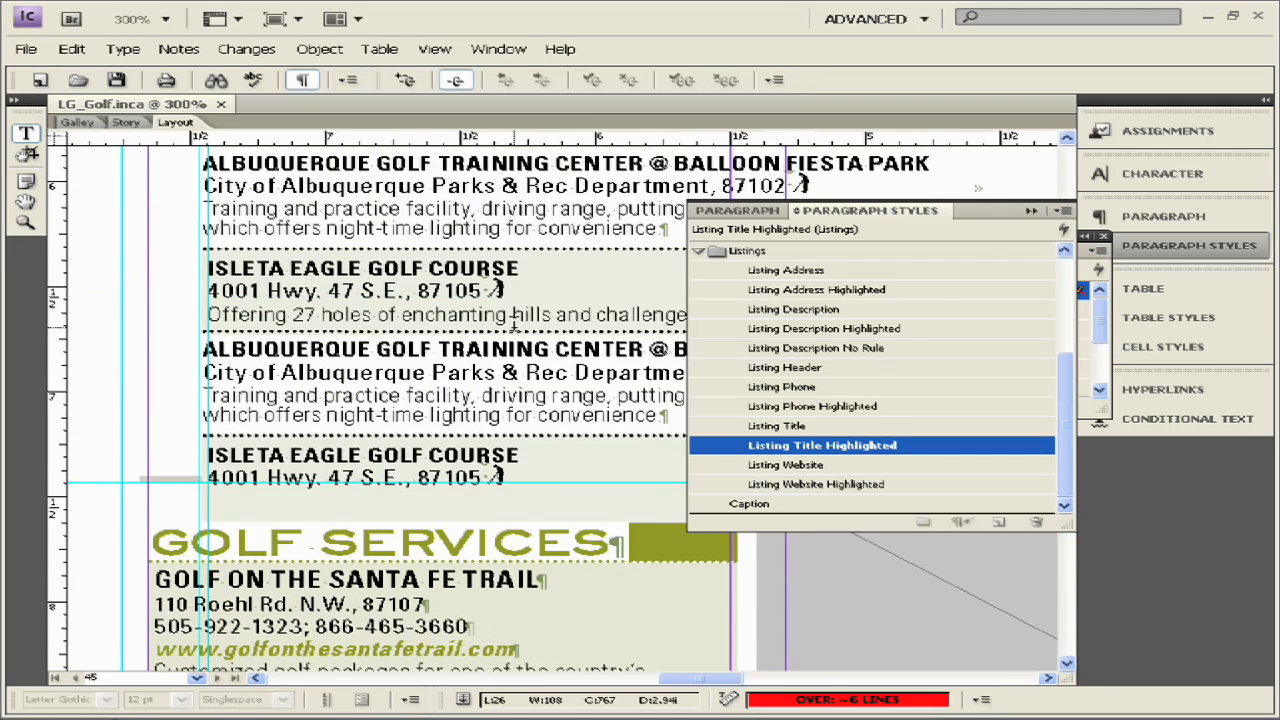
{"action": "scroll", "coordinate": [513, 323], "scroll_direction": "down", "scroll_amount": 1}
{"action": "left_click", "coordinate": [495, 333]}
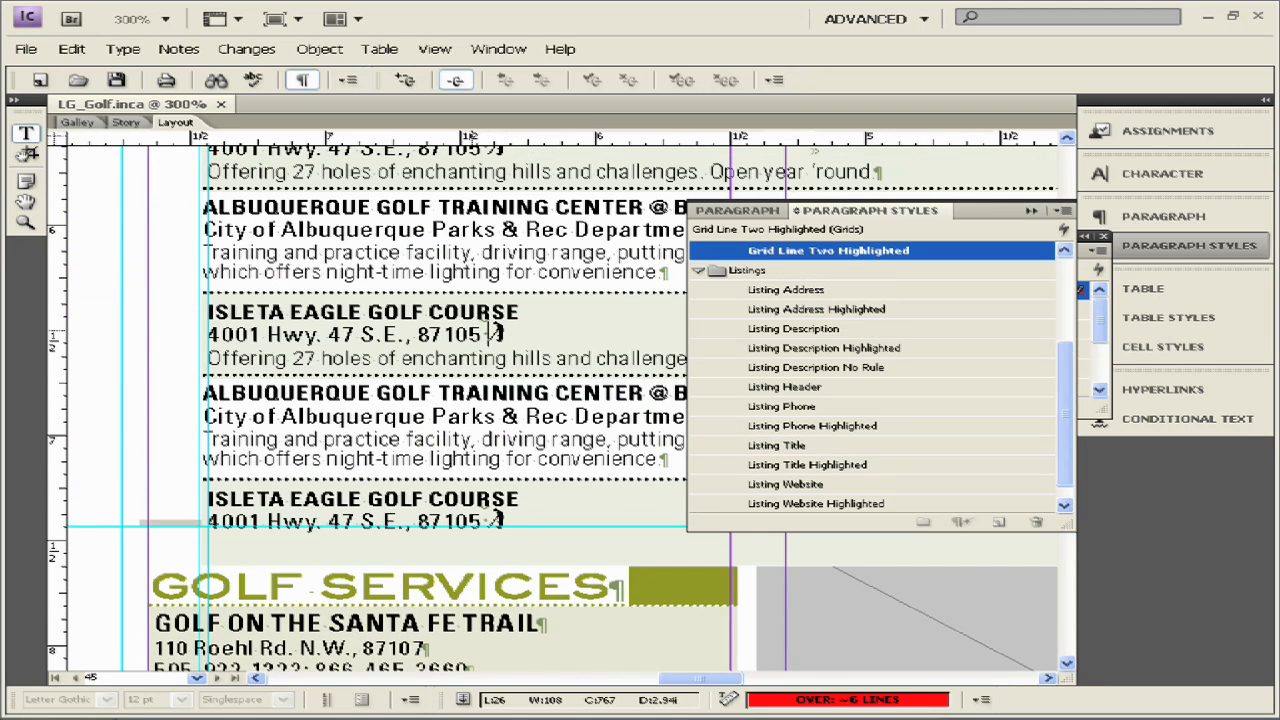
{"action": "key", "text": "Right"}
{"action": "key", "text": "Left"}
{"action": "key", "text": "Left"}
{"action": "key", "text": "Left"}
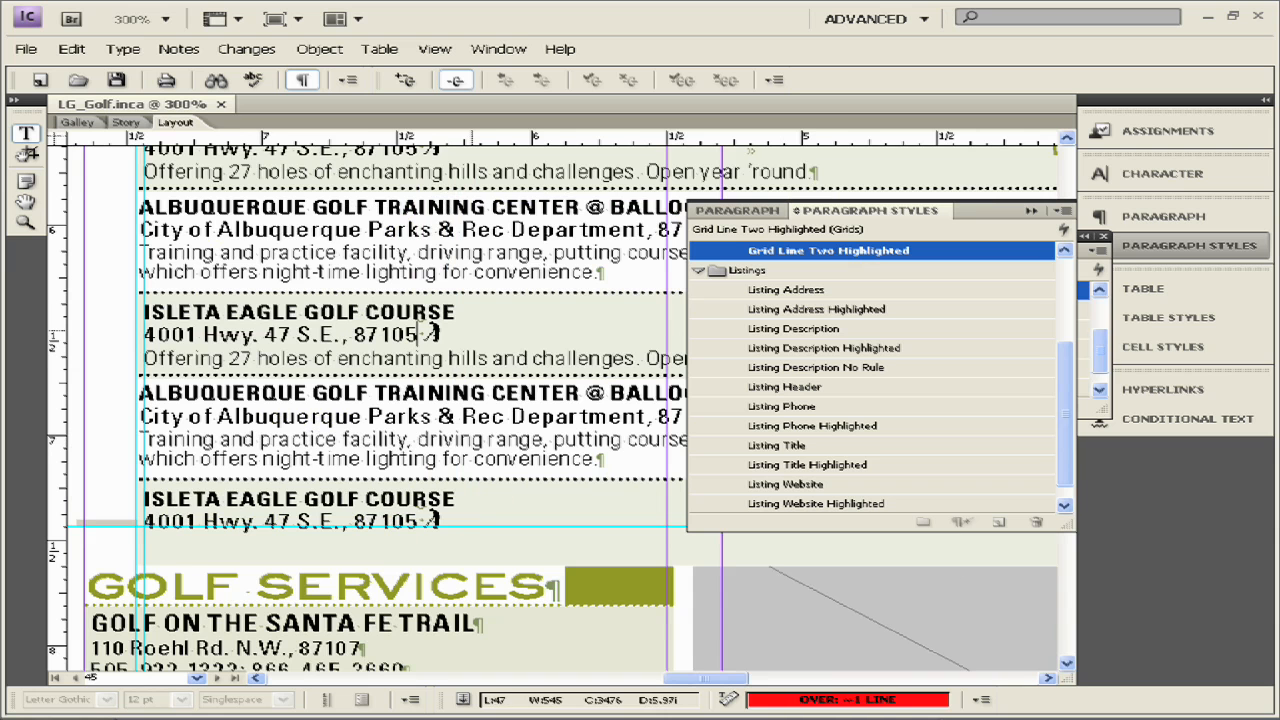
Step: Delete the golfer icon after the ZIP code in the duplicated Isleta Eagle address line
{"action": "key", "text": "Delete"}
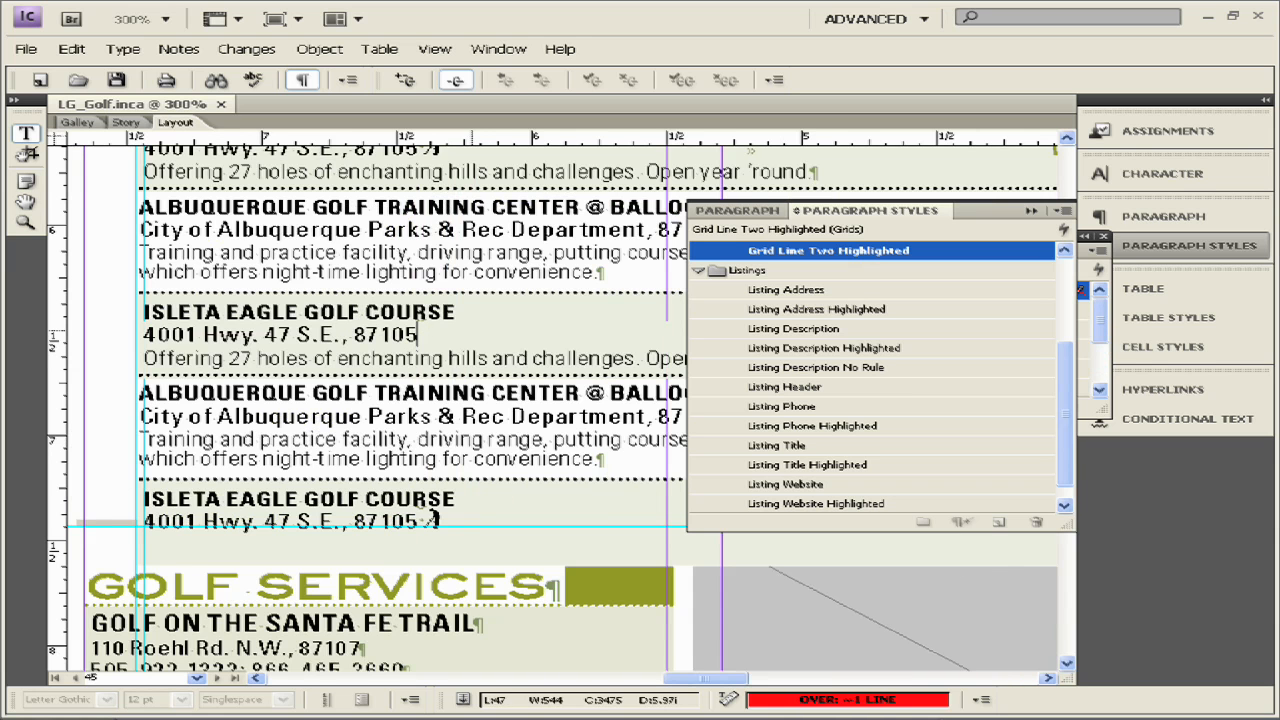
{"action": "key", "text": "Delete"}
{"action": "scroll", "coordinate": [254, 300], "scroll_direction": "up", "scroll_amount": 1}
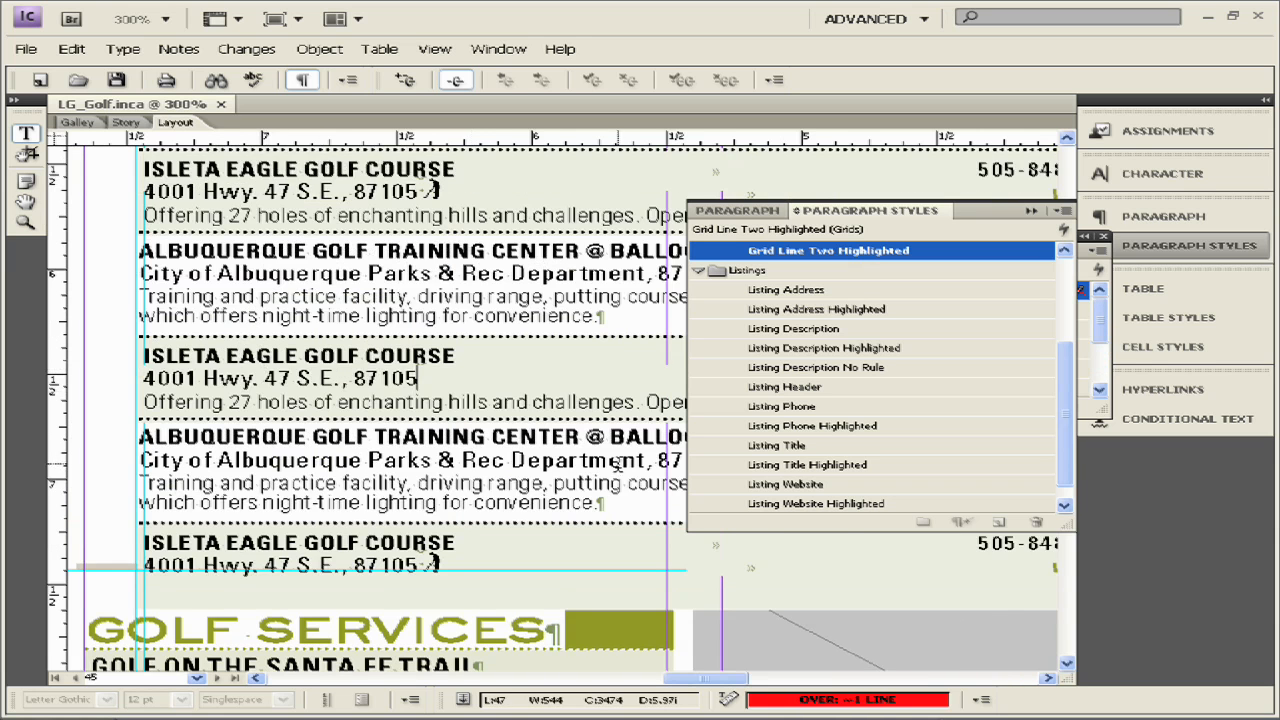
{"action": "scroll", "coordinate": [610, 425], "scroll_direction": "up", "scroll_amount": 1}
Step: Select the golfer icon after the ZIP code in the Isleta Eagle address line above
{"action": "left_click", "coordinate": [421, 234]}
{"action": "left_click_drag", "start_coordinate": [428, 230], "coordinate": [404, 226]}
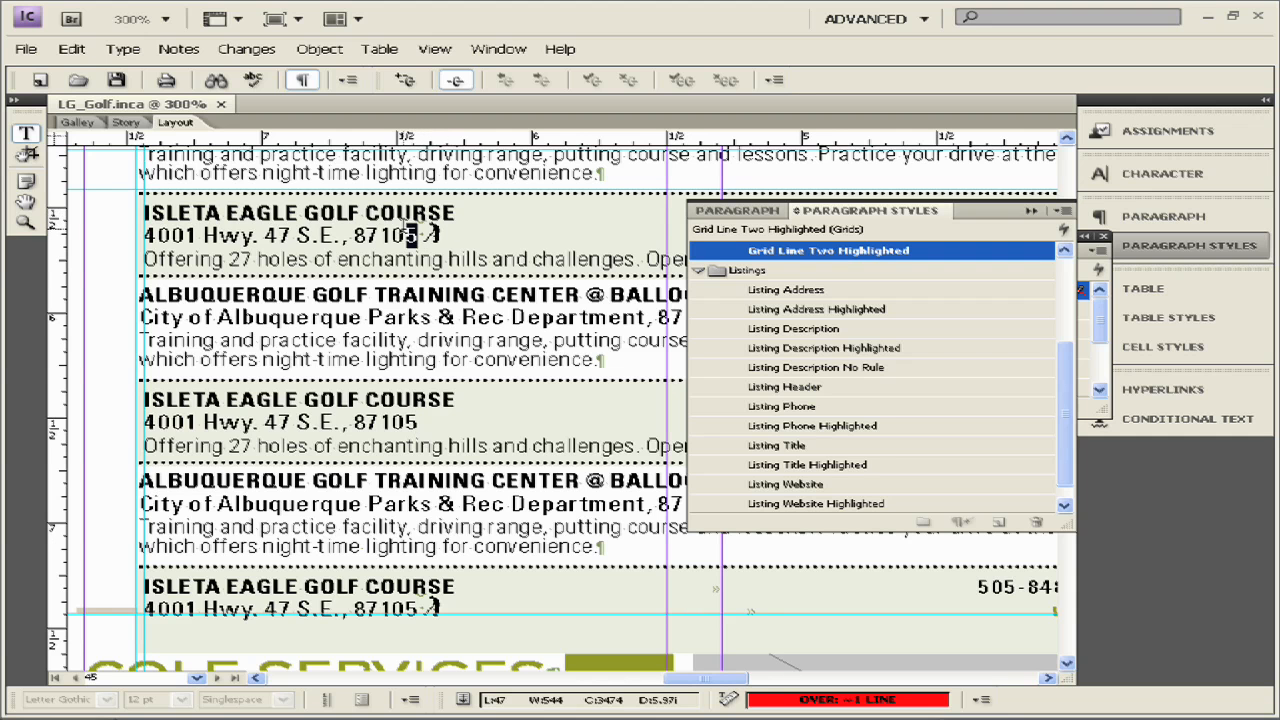
{"action": "key", "text": "ctrl+equal"}
{"action": "key", "text": "ctrl+equal"}
{"action": "key", "text": "ctrl+equal"}
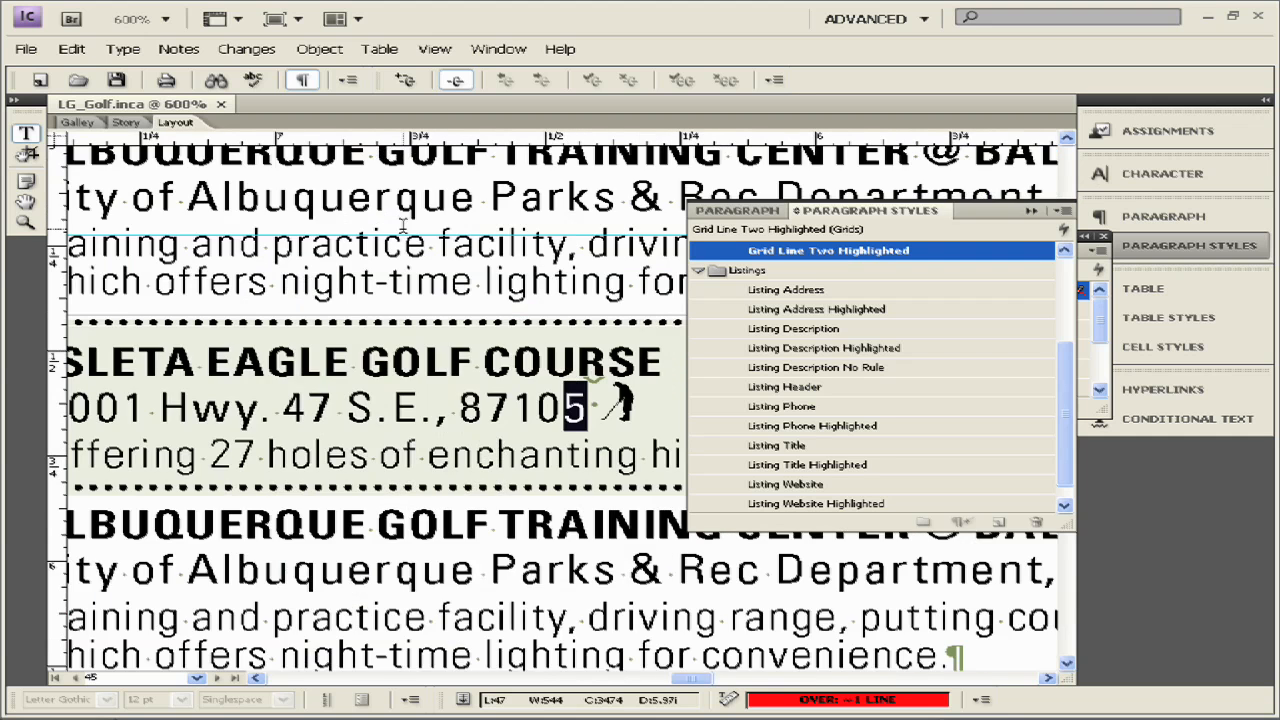
{"action": "left_click", "coordinate": [563, 417]}
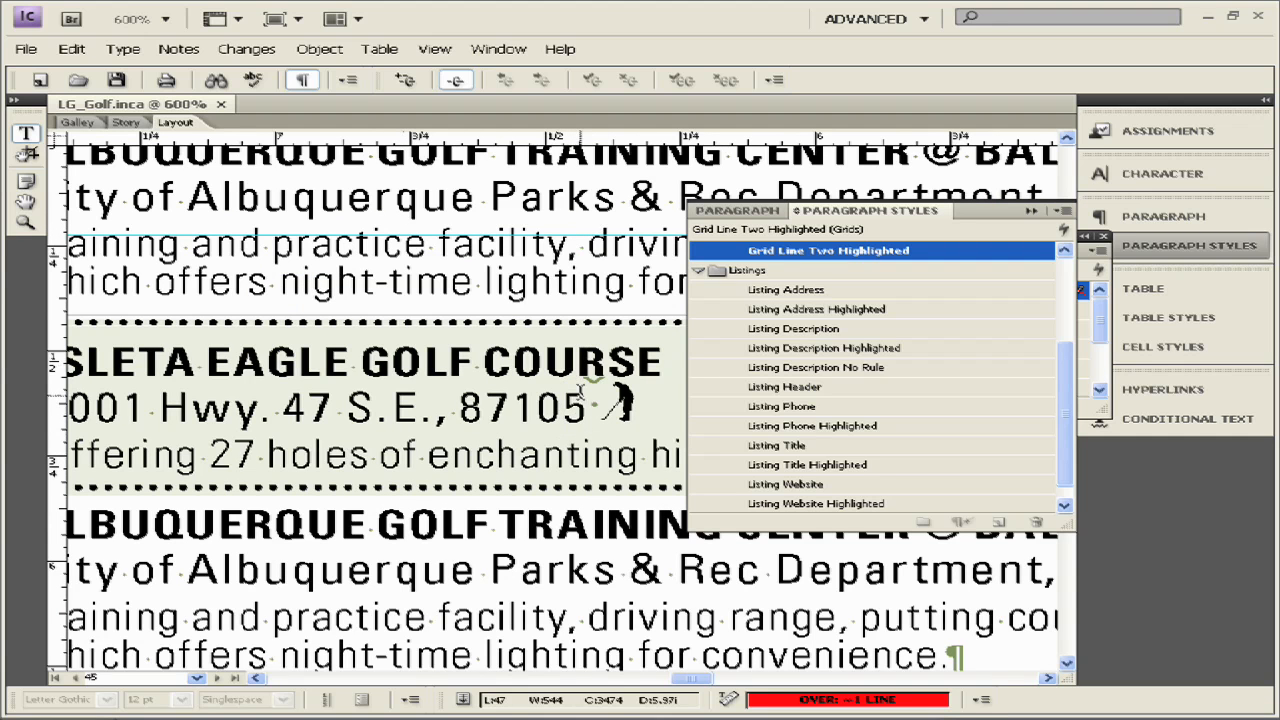
{"action": "left_click_drag", "start_coordinate": [584, 392], "coordinate": [600, 388]}
{"action": "key", "text": "Left"}
{"action": "key", "text": "shift+Right"}
{"action": "key", "text": "shift+Right"}
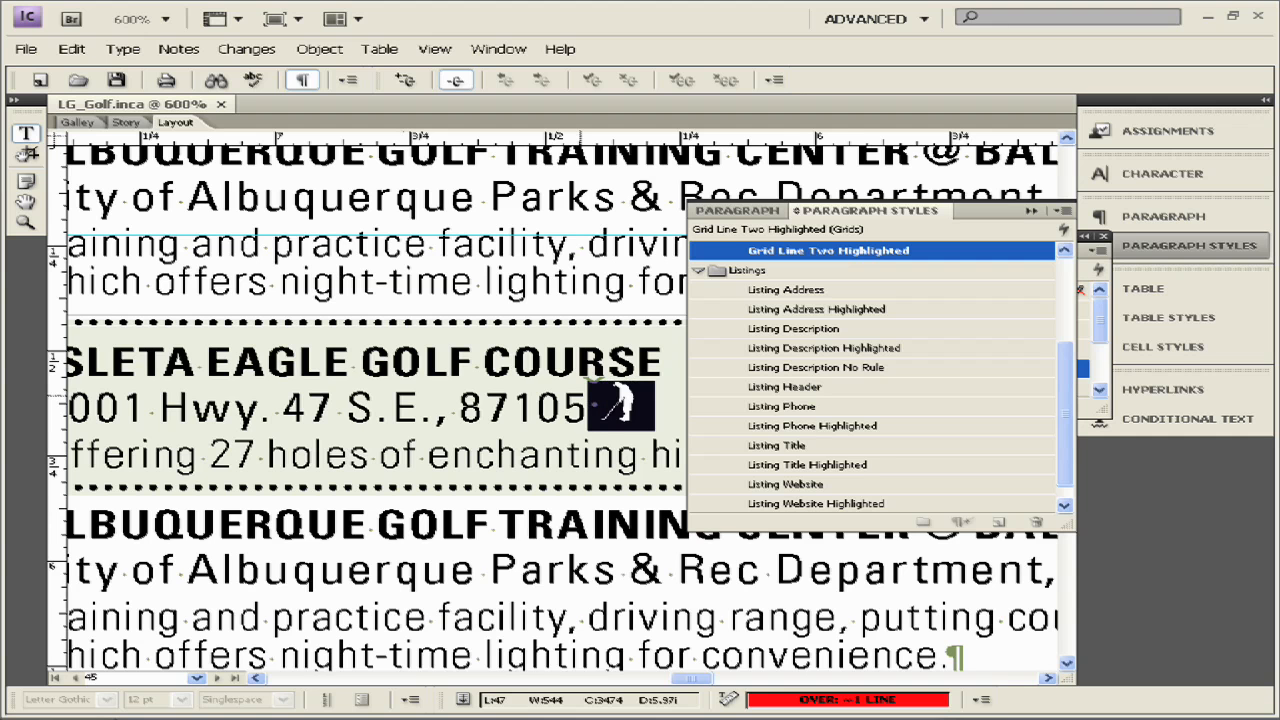
Step: Paste the golfer icon after the ZIP code in the duplicated Isleta Eagle address line and open Character Styles
{"action": "scroll", "coordinate": [591, 399], "scroll_direction": "down", "scroll_amount": 1}
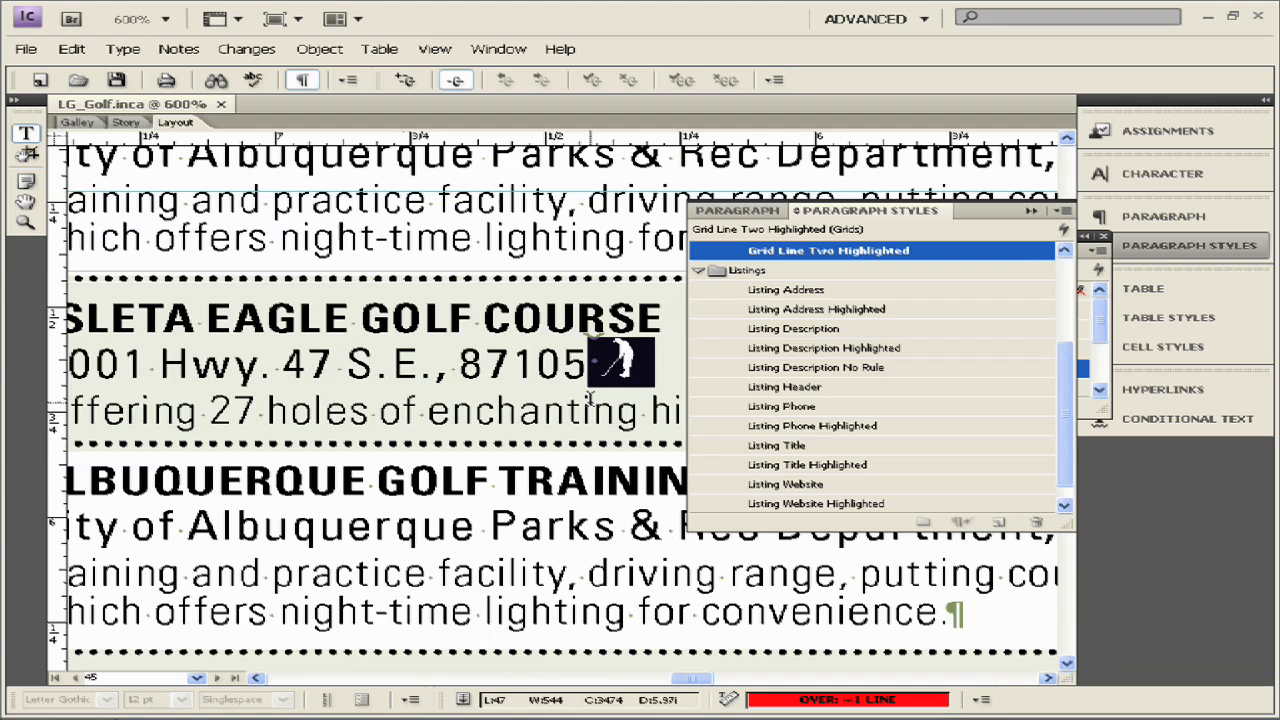
{"action": "key", "text": "ctrl+minus"}
{"action": "key", "text": "ctrl+minus"}
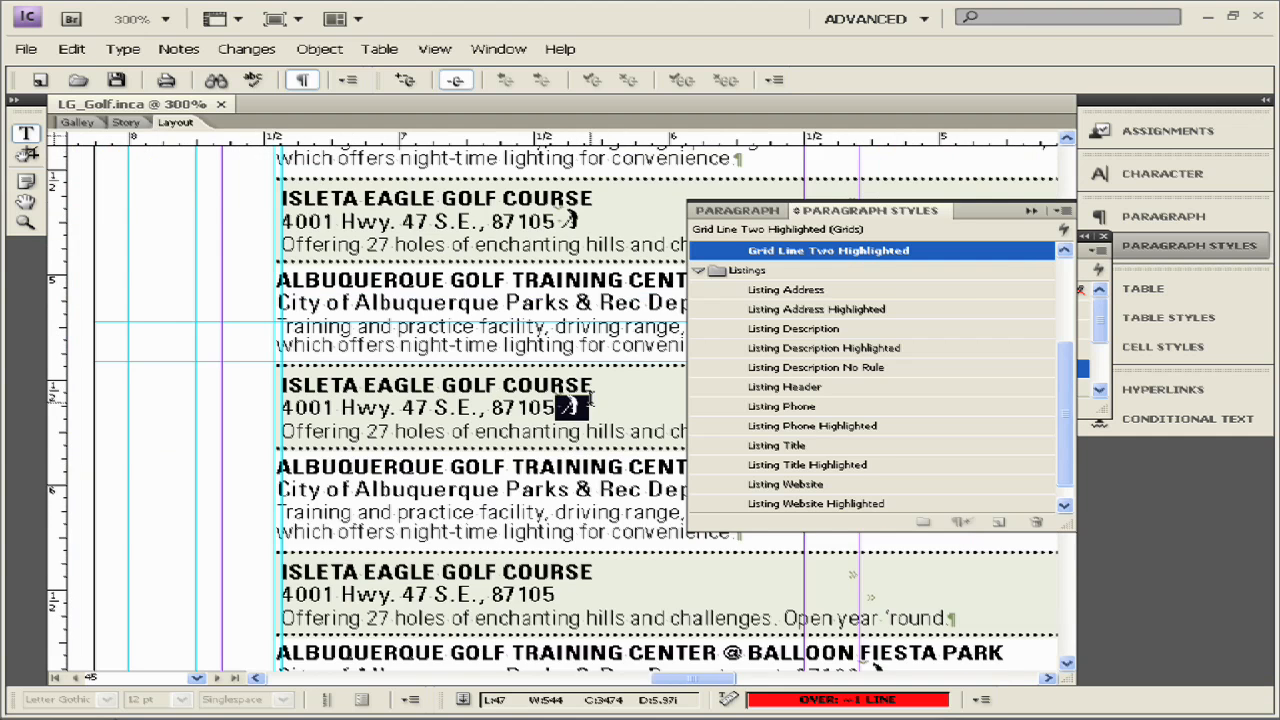
{"action": "scroll", "coordinate": [591, 399], "scroll_direction": "down", "scroll_amount": 1}
{"action": "scroll", "coordinate": [620, 588], "scroll_direction": "down", "scroll_amount": 2}
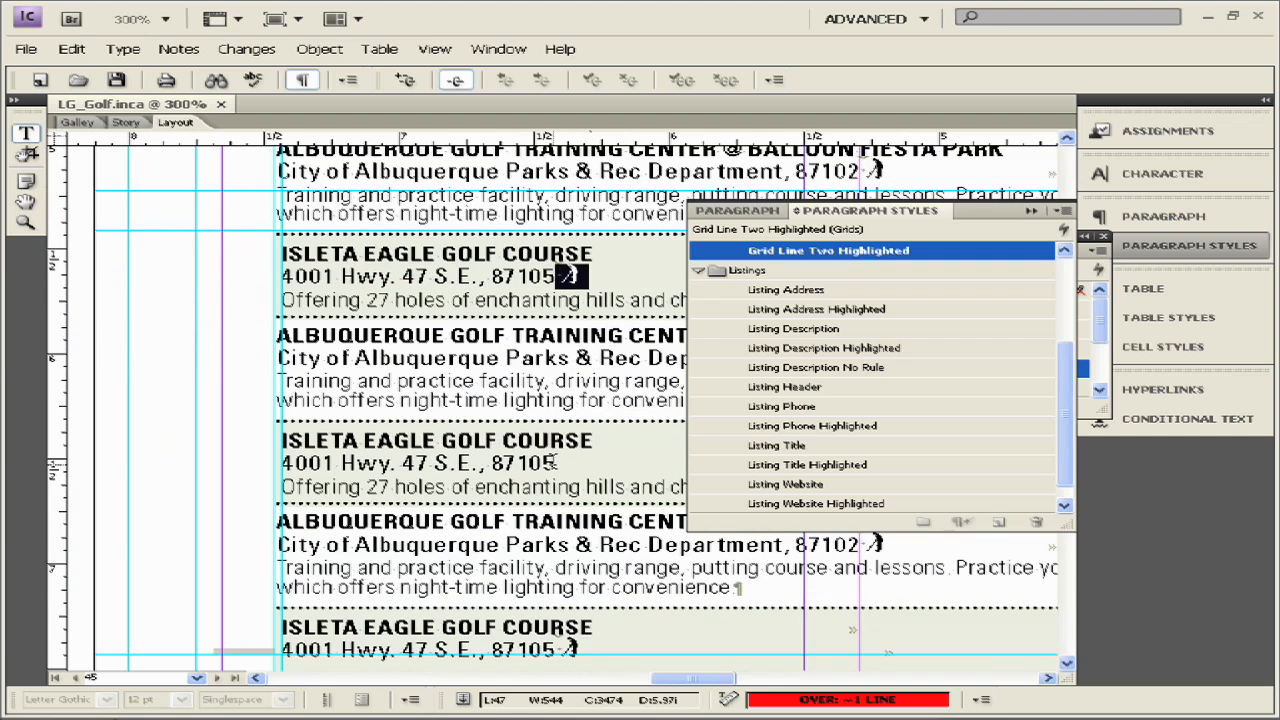
{"action": "left_click", "coordinate": [553, 463]}
{"action": "key", "text": "ctrl+v"}
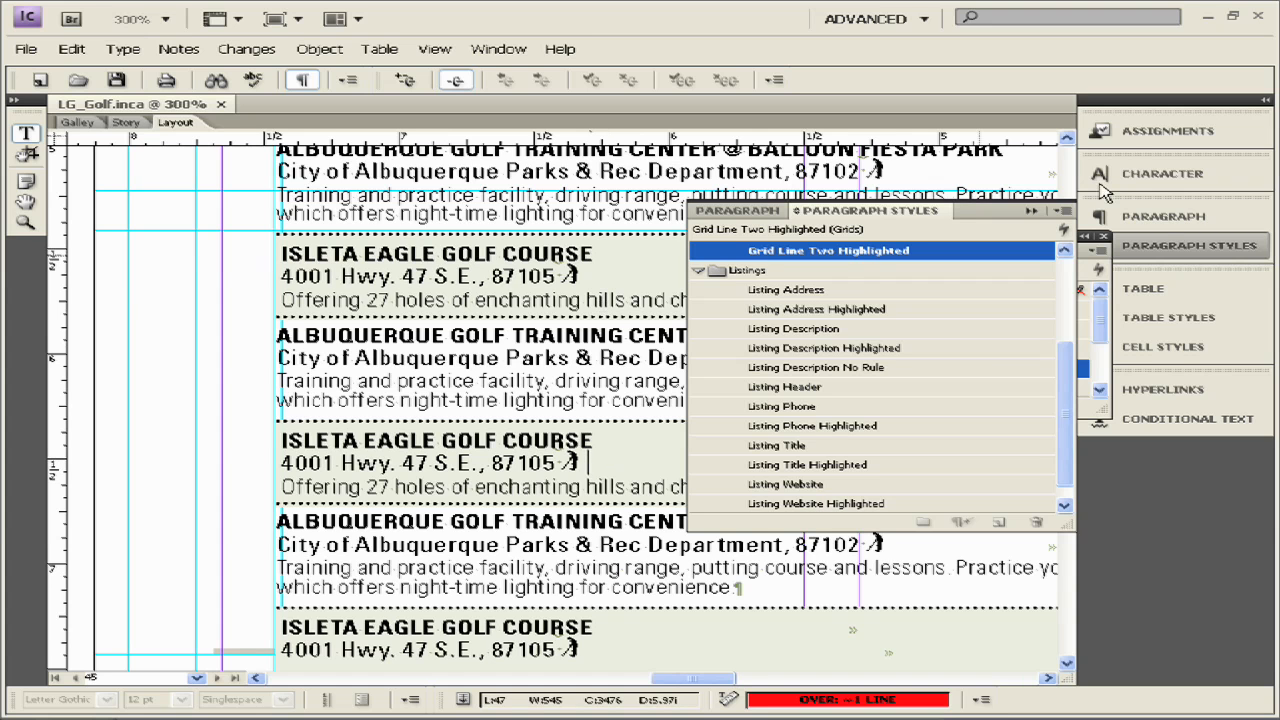
{"action": "left_click", "coordinate": [1160, 245]}
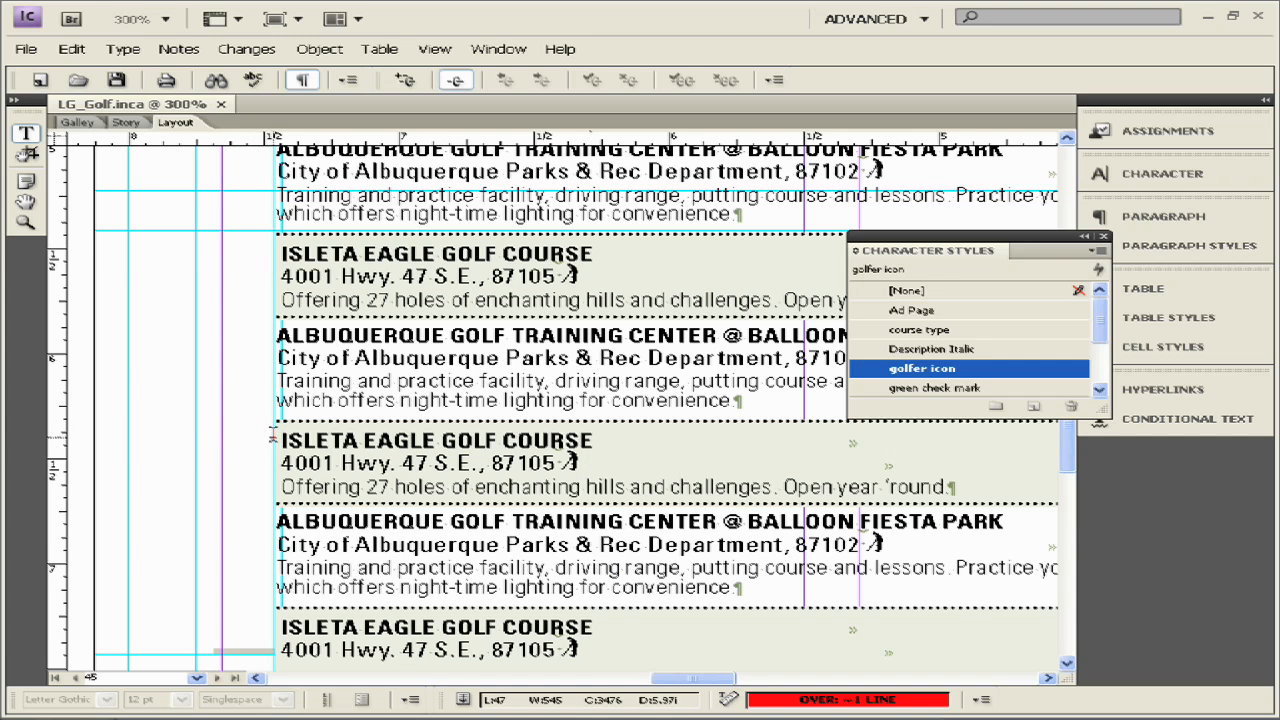
Step: Try pasting the copied Isleta Eagle grid entry after the duplicated listing's description, then undo the paste
{"action": "left_click_drag", "start_coordinate": [281, 440], "coordinate": [955, 490]}
{"action": "key", "text": "Right"}
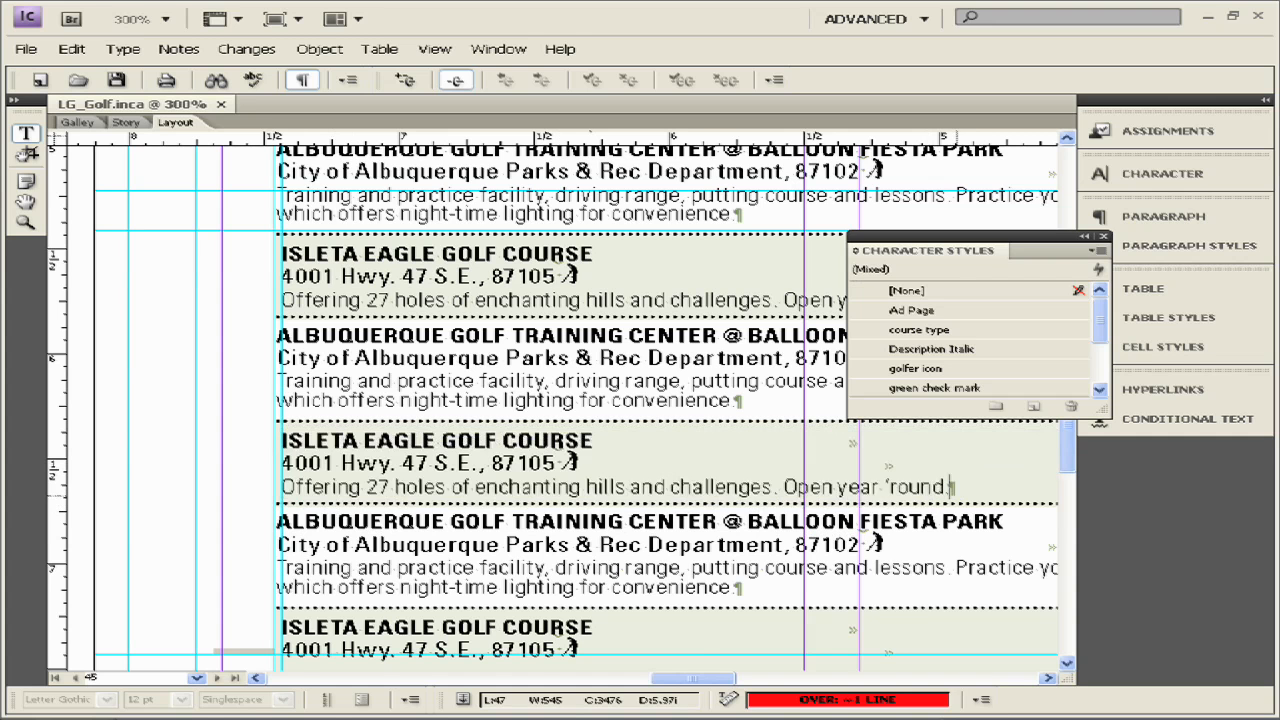
{"action": "key", "text": "ctrl+v"}
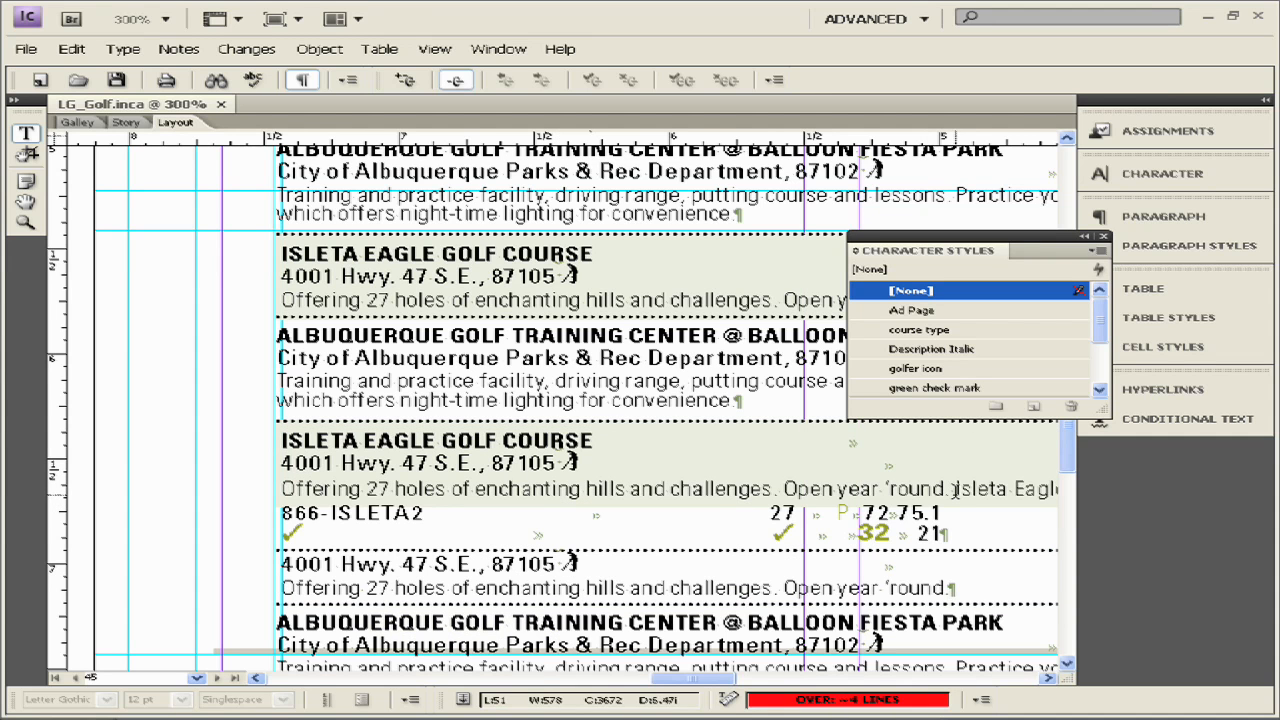
{"action": "key", "text": "ctrl+minus"}
{"action": "key", "text": "ctrl+minus"}
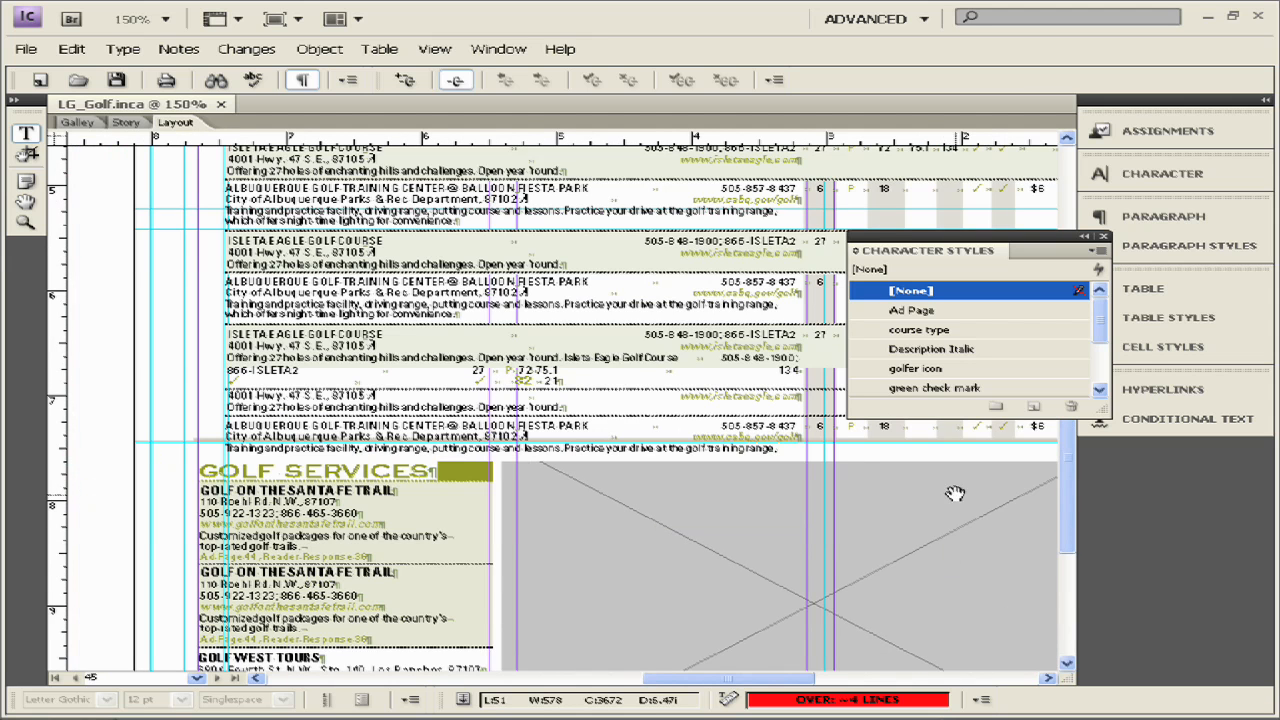
{"action": "scroll", "coordinate": [513, 362], "scroll_direction": "up", "scroll_amount": 2}
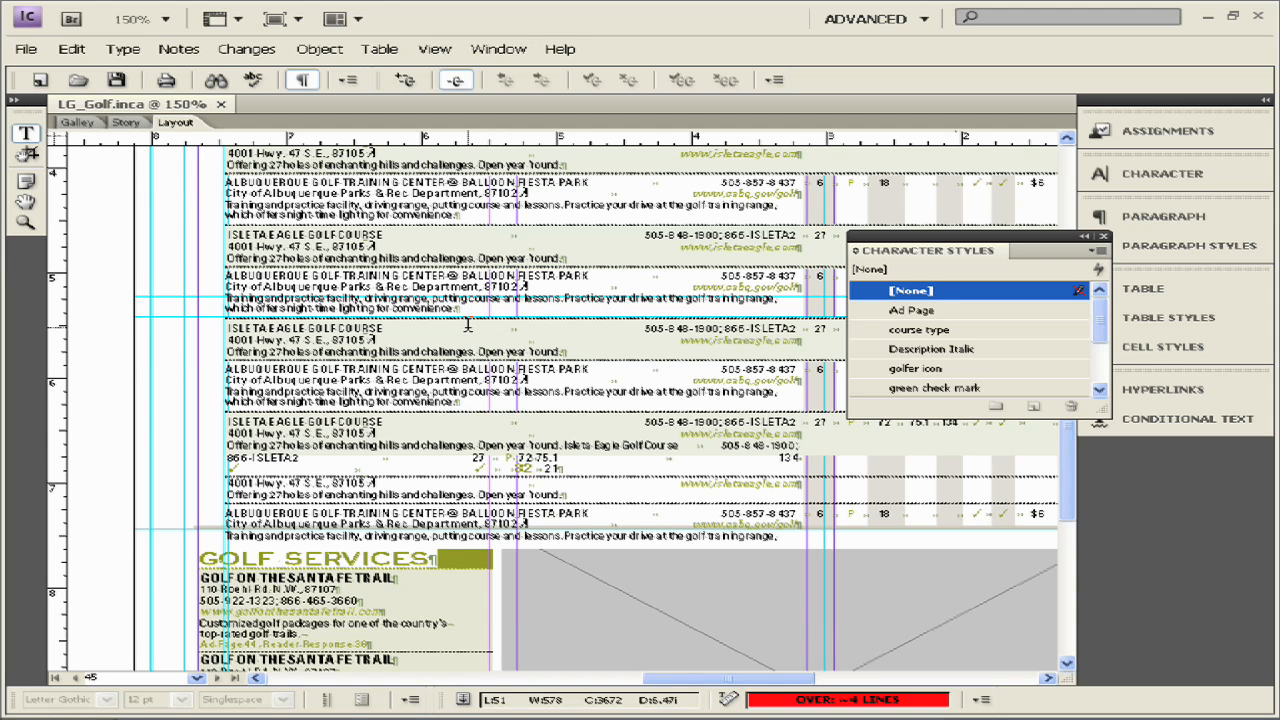
{"action": "scroll", "coordinate": [468, 324], "scroll_direction": "up", "scroll_amount": 1}
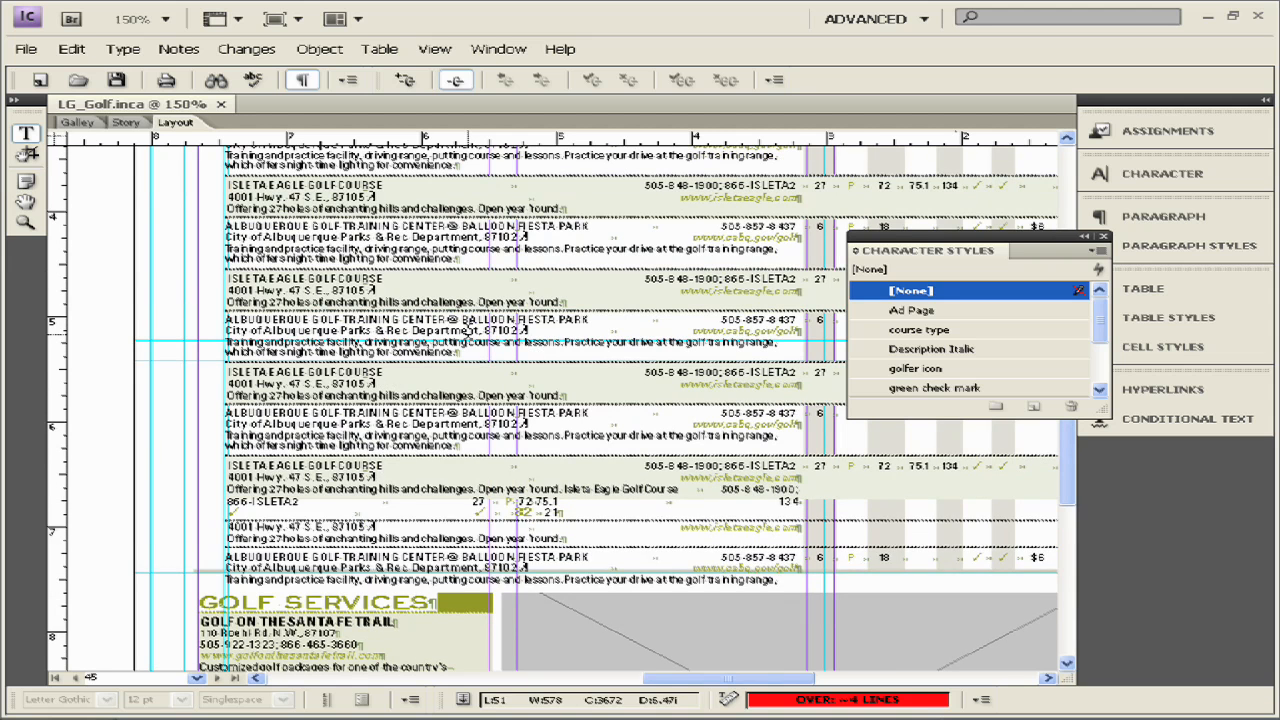
{"action": "key", "text": "ctrl+z"}
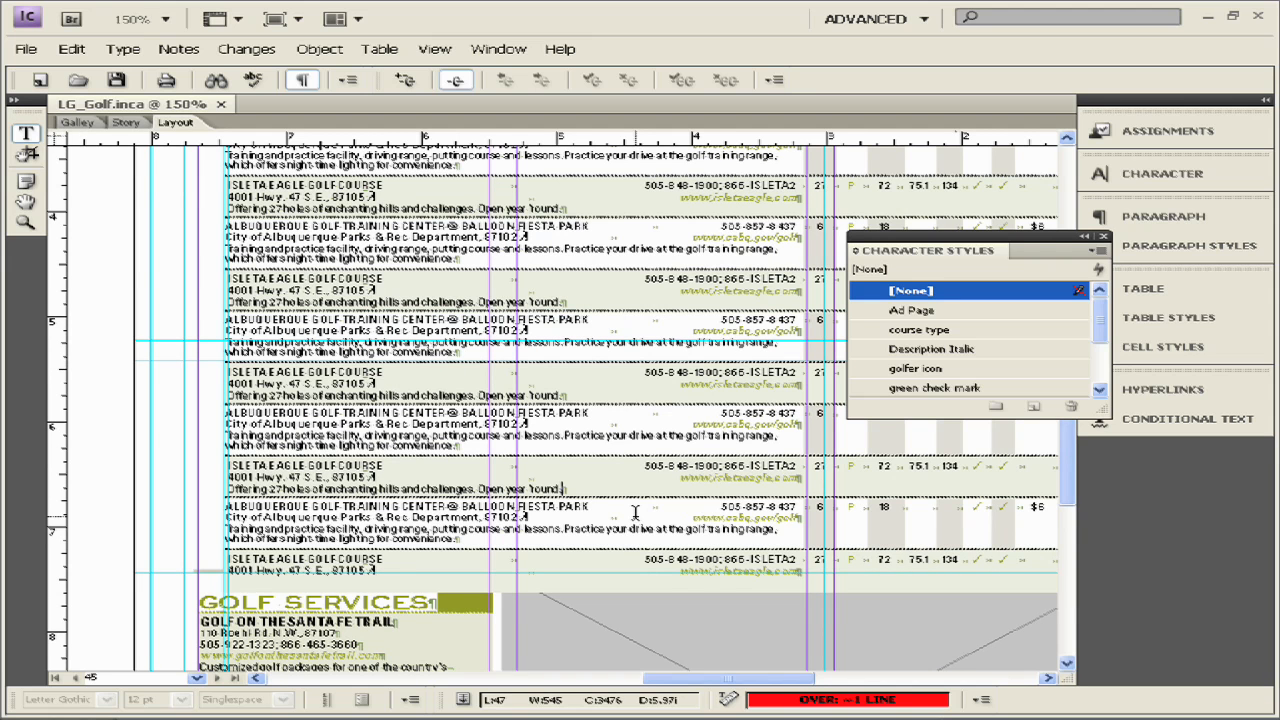
{"action": "key", "text": "ctrl+v"}
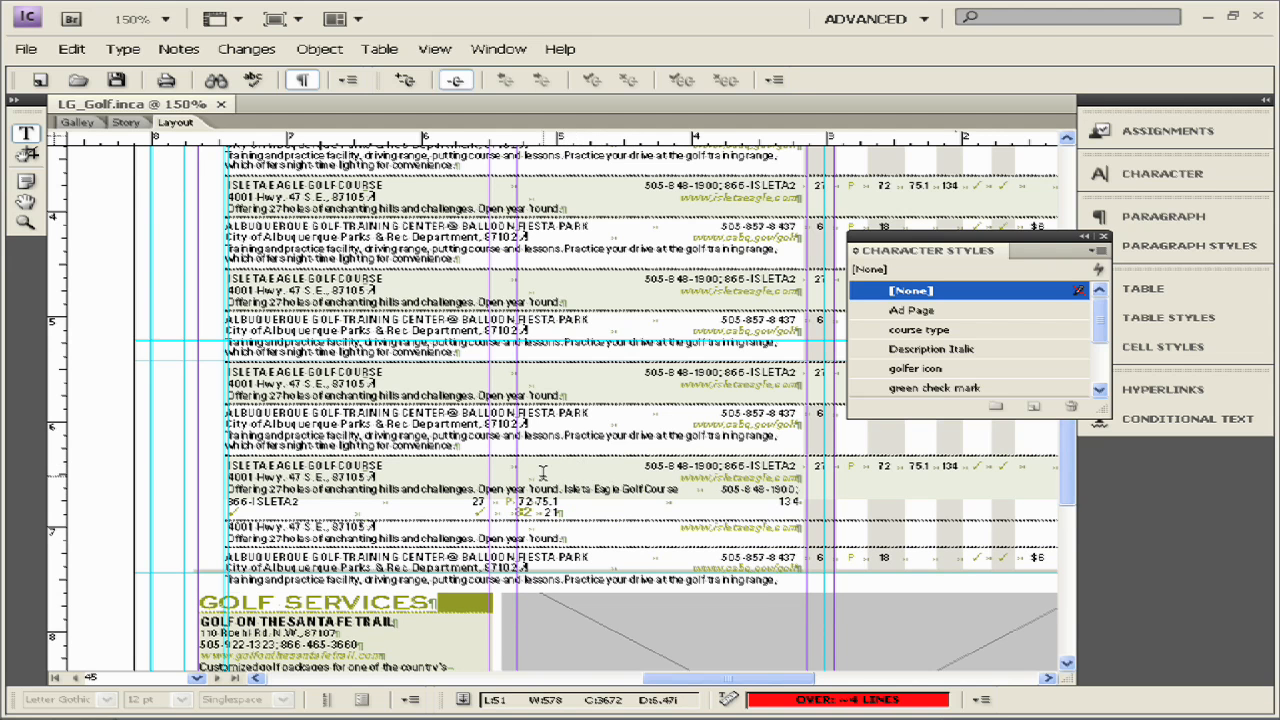
{"action": "key", "text": "ctrl+z"}
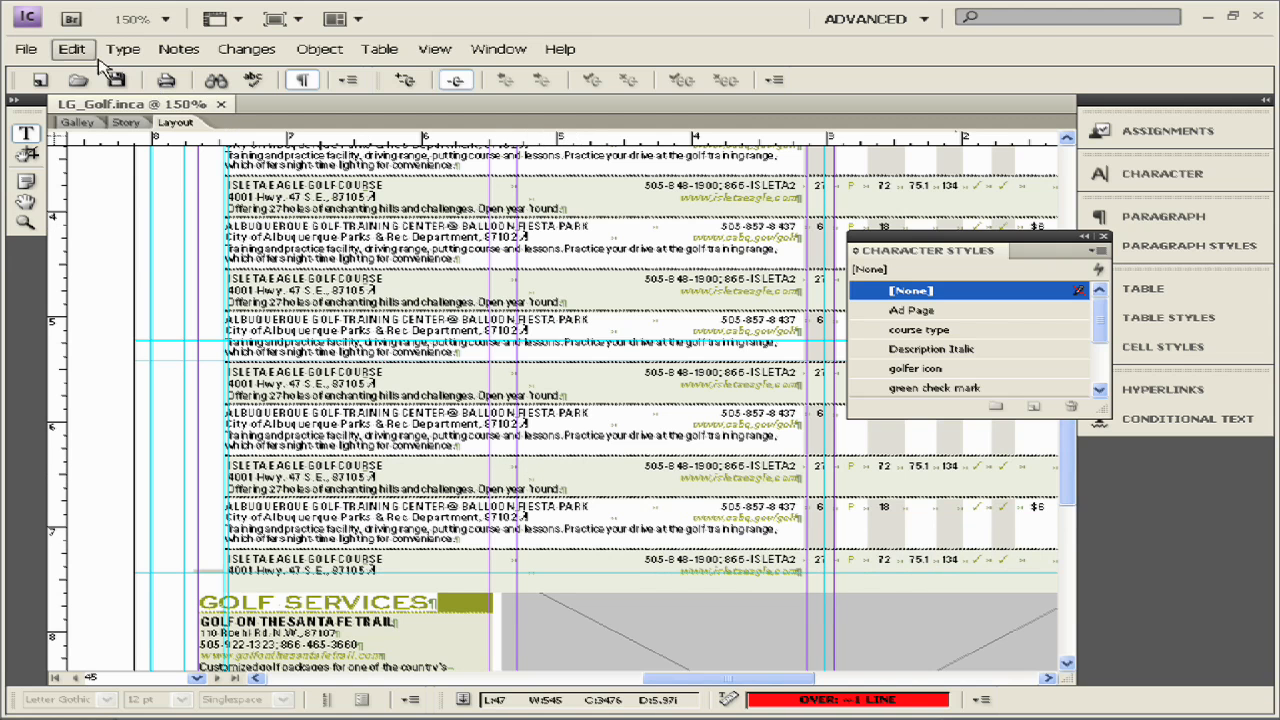
{"action": "left_click", "coordinate": [84, 52]}
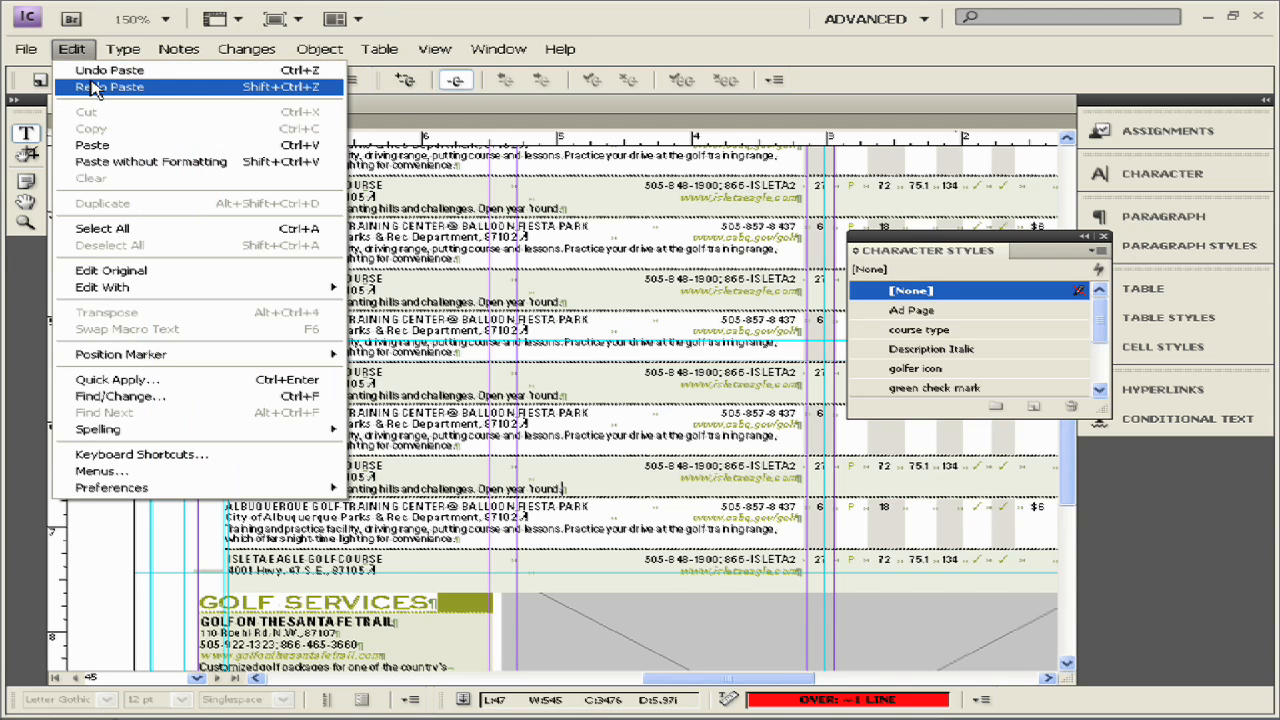
{"action": "left_click", "coordinate": [92, 88]}
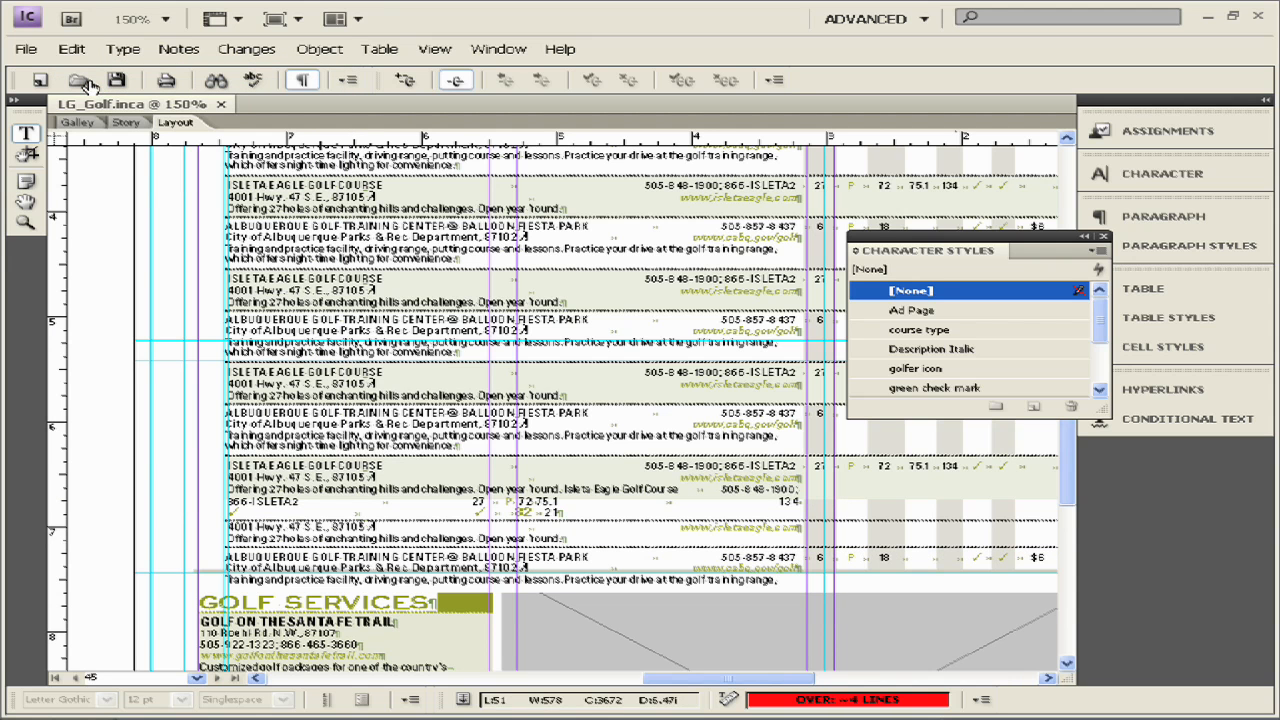
{"action": "key", "text": "ctrl+z"}
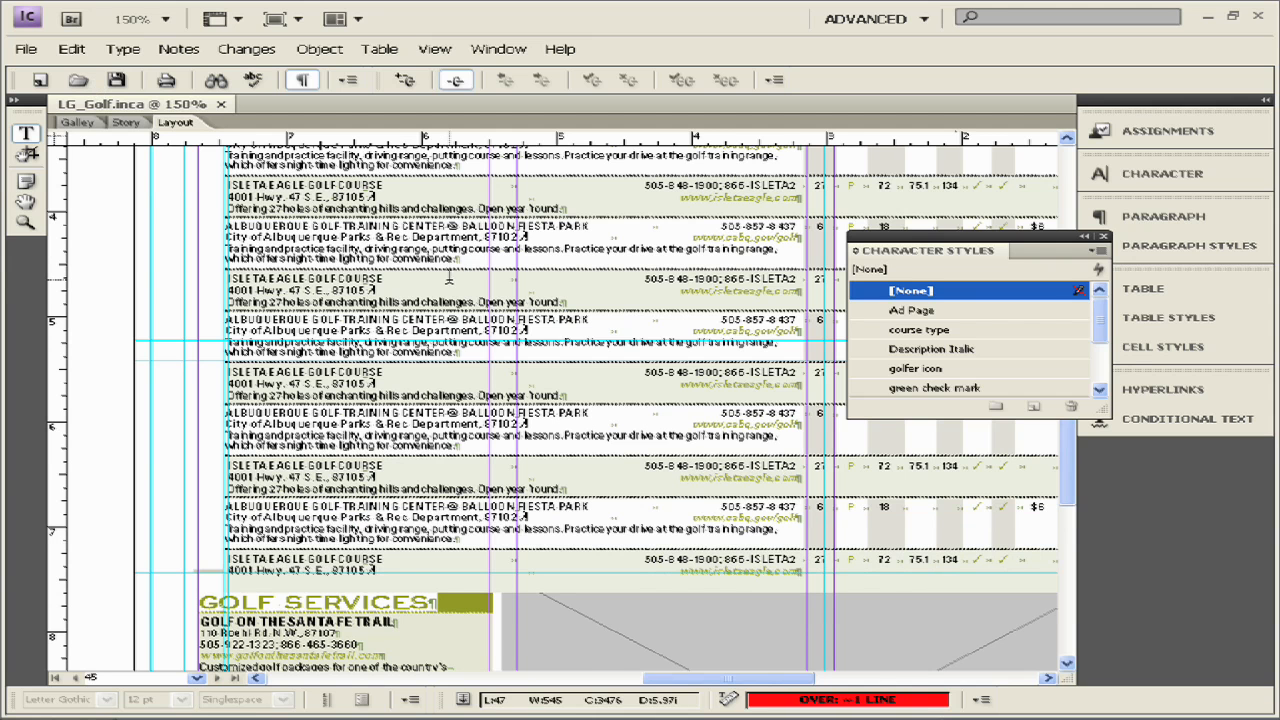
Step: Review the listing text and its paragraph styles in Galley and Story views, then return to Layout view
{"action": "scroll", "coordinate": [447, 276], "scroll_direction": "up", "scroll_amount": 1}
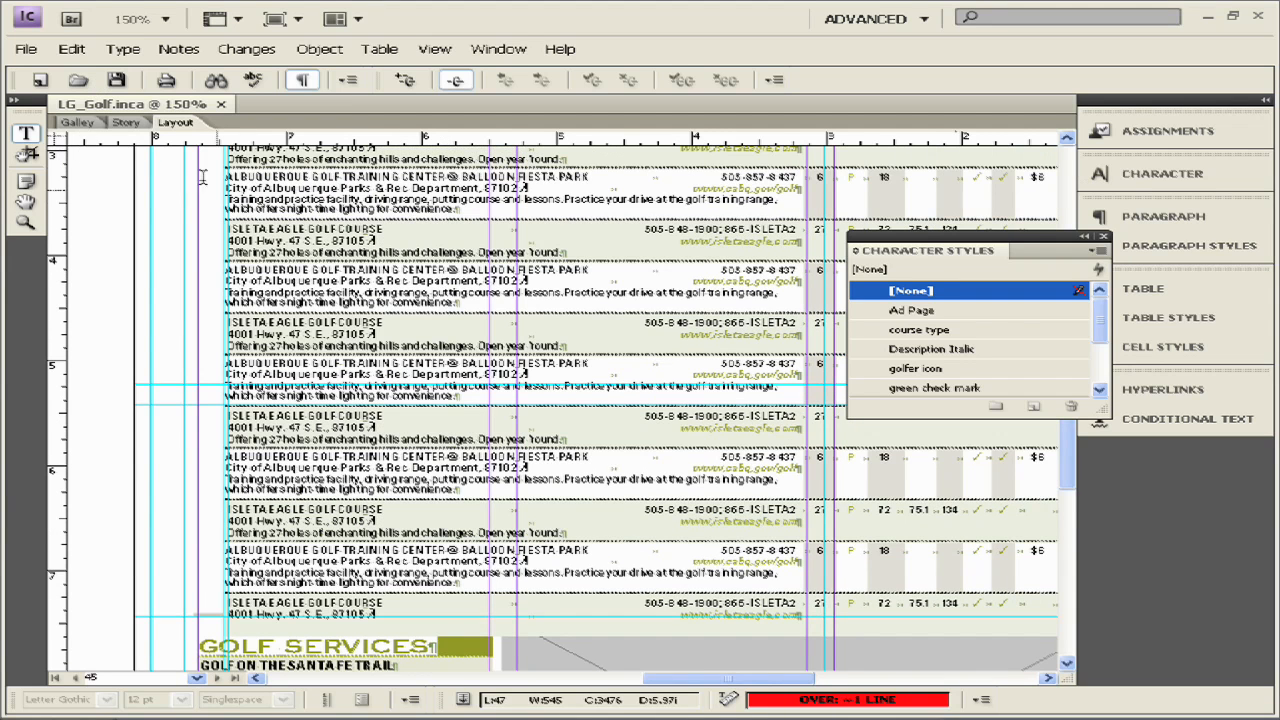
{"action": "left_click", "coordinate": [78, 122]}
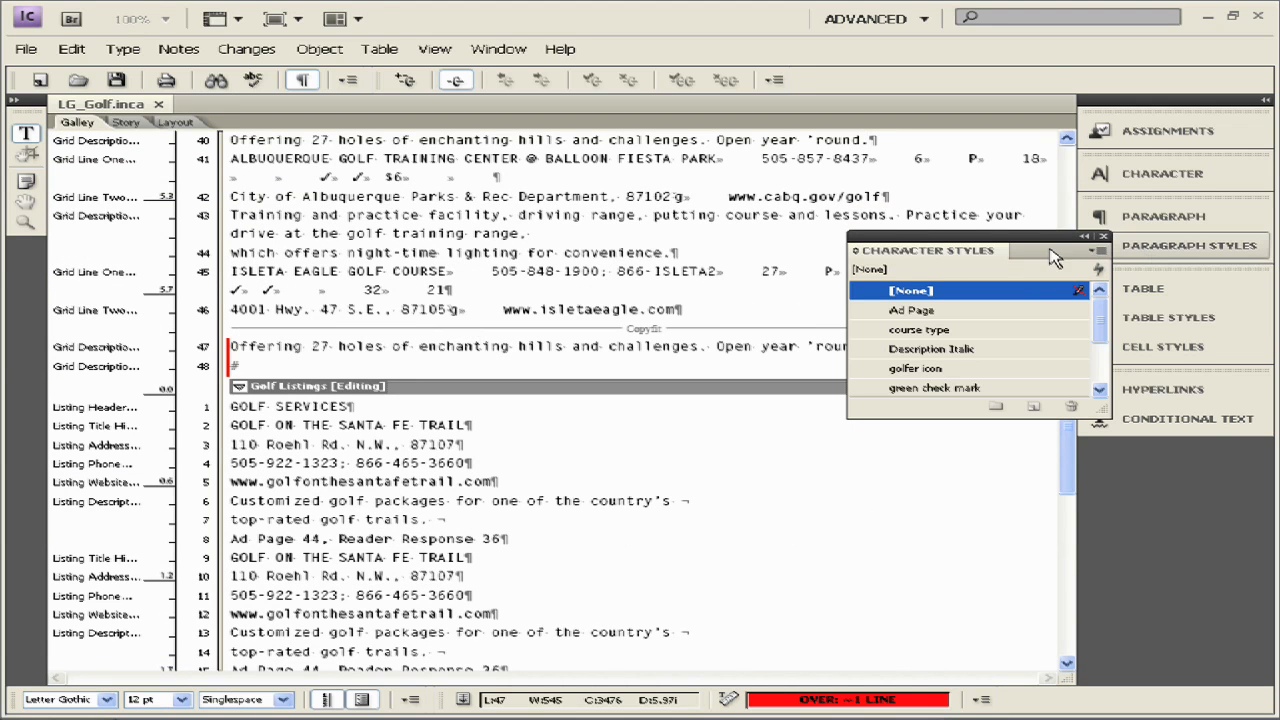
{"action": "left_click_drag", "start_coordinate": [1040, 245], "coordinate": [1190, 462]}
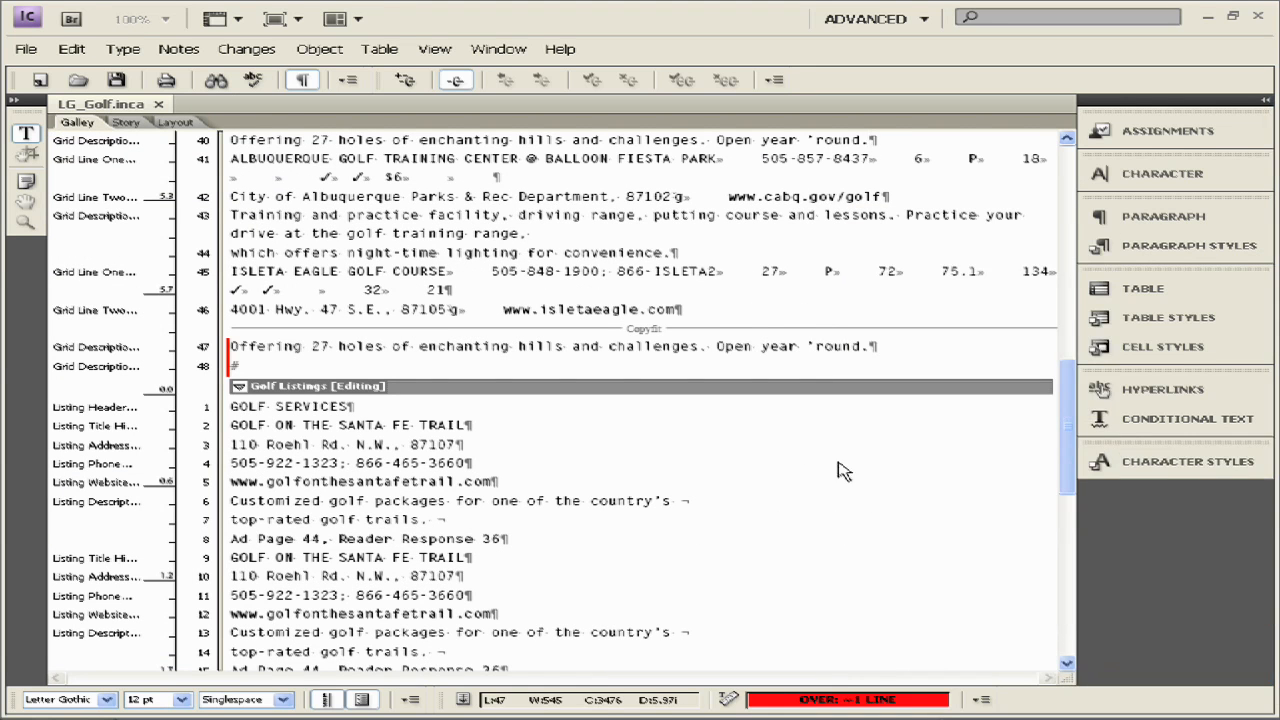
{"action": "scroll", "coordinate": [562, 255], "scroll_direction": "up", "scroll_amount": 1}
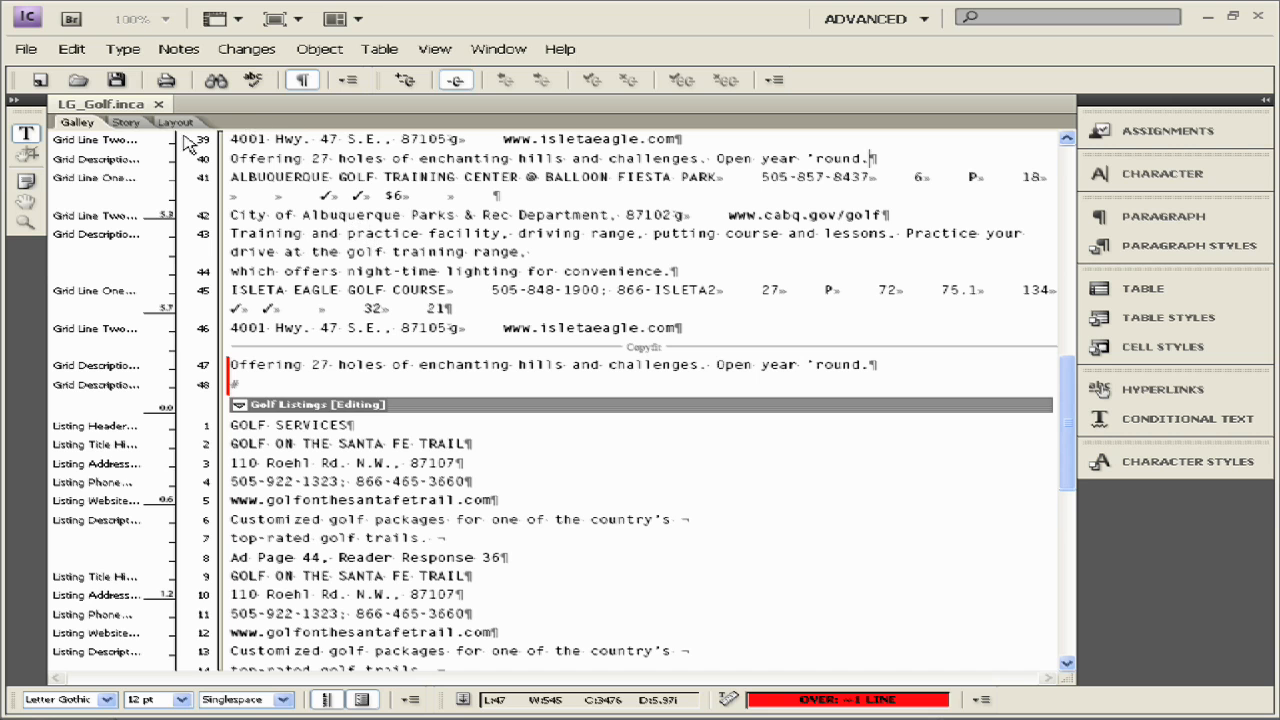
{"action": "left_click", "coordinate": [125, 122]}
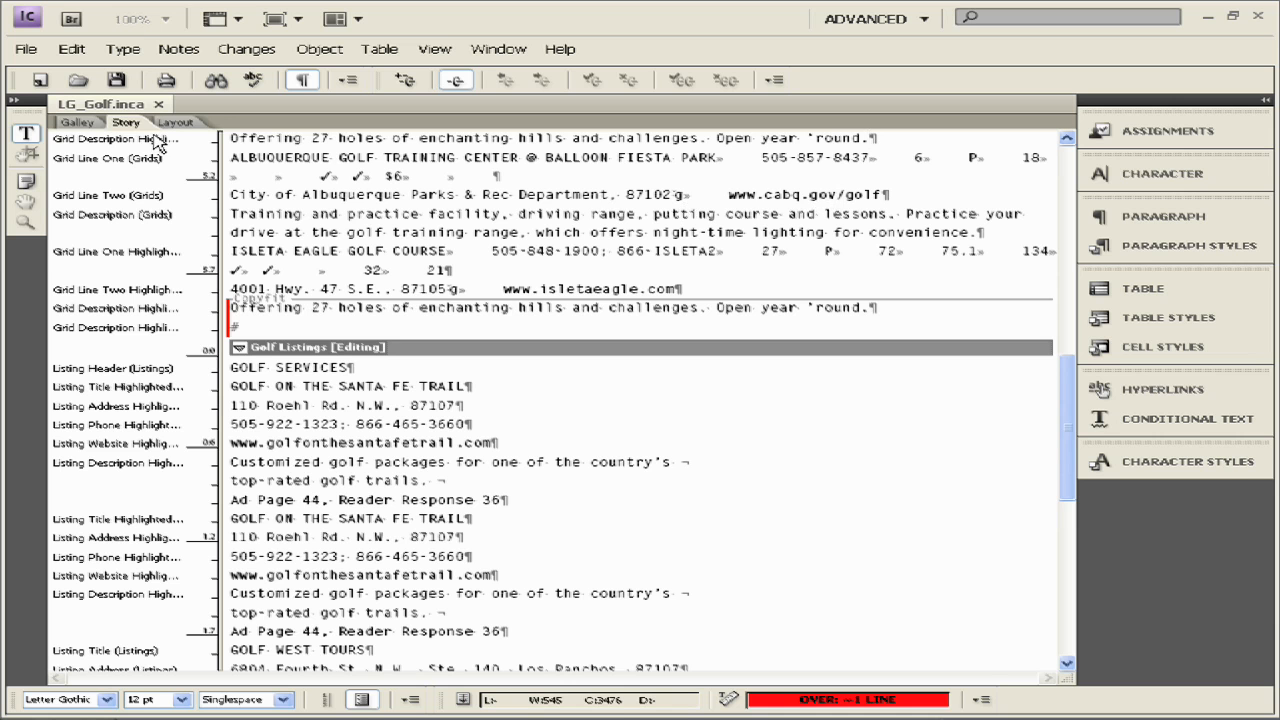
{"action": "left_click", "coordinate": [188, 121]}
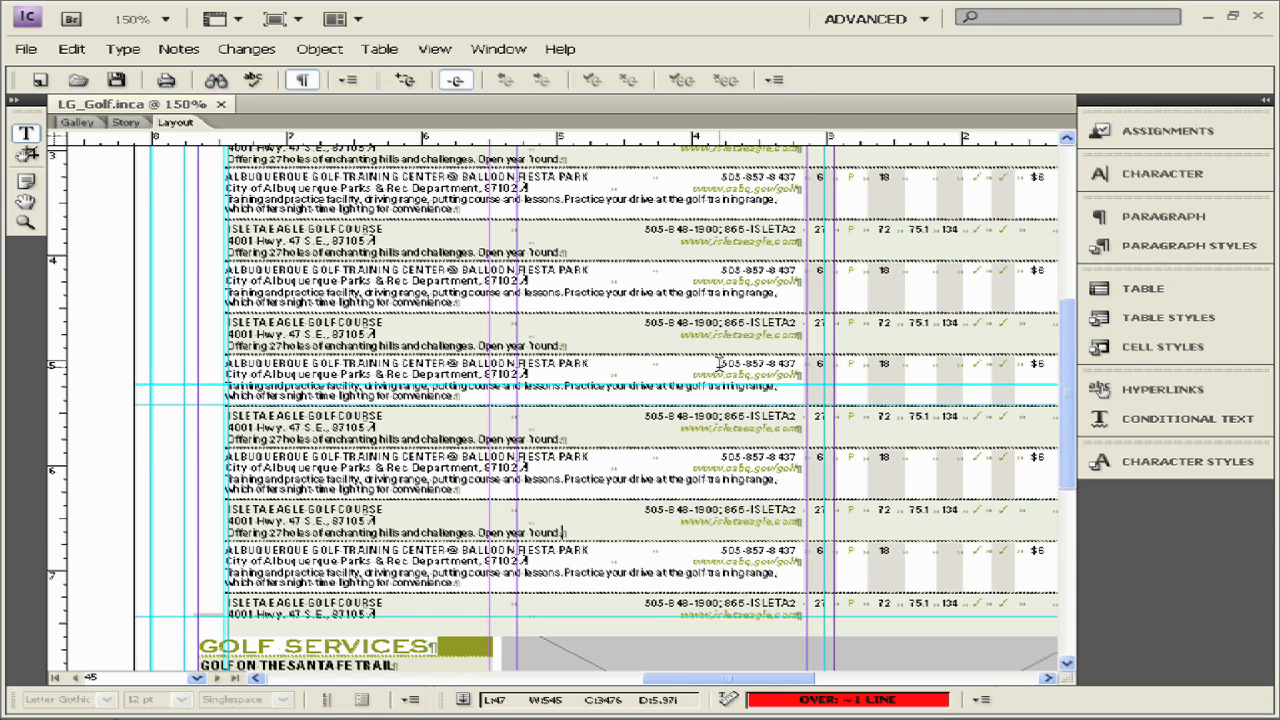
Step: Delete the final g of "Training" in the lower Albuquerque Golf Training Center description
{"action": "scroll", "coordinate": [720, 363], "scroll_direction": "up", "scroll_amount": 1}
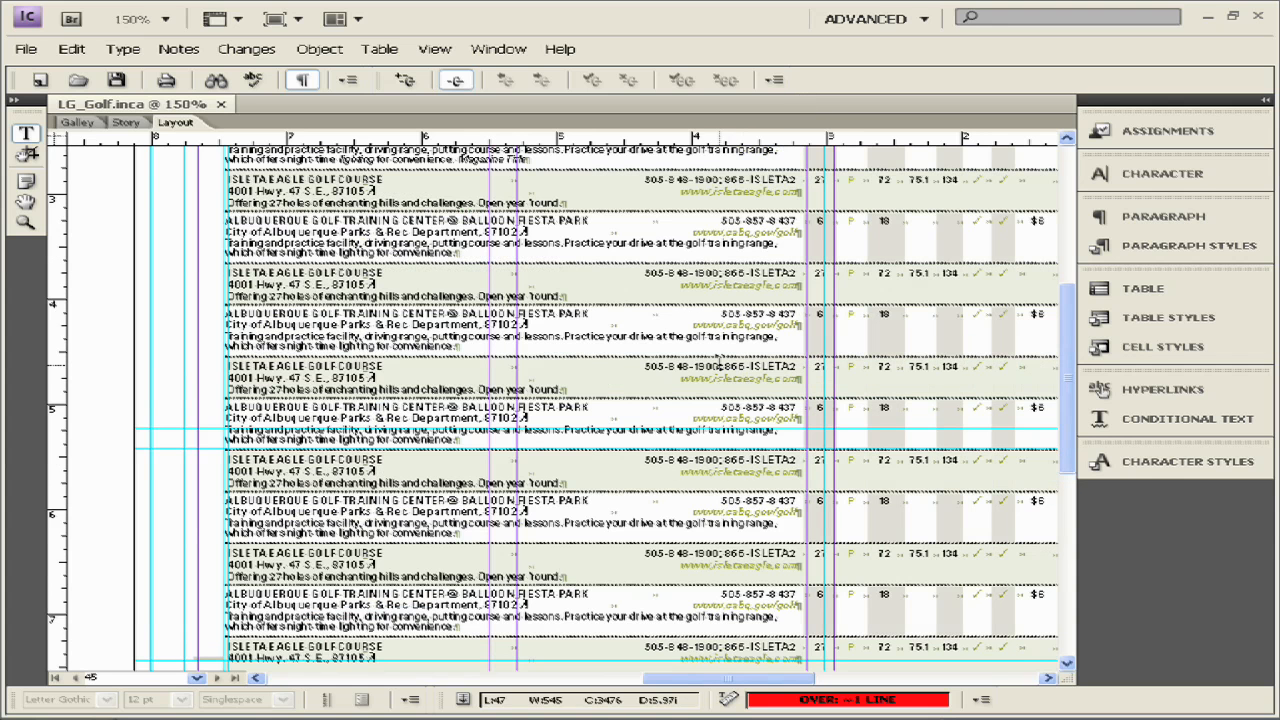
{"action": "scroll", "coordinate": [720, 363], "scroll_direction": "up", "scroll_amount": 2}
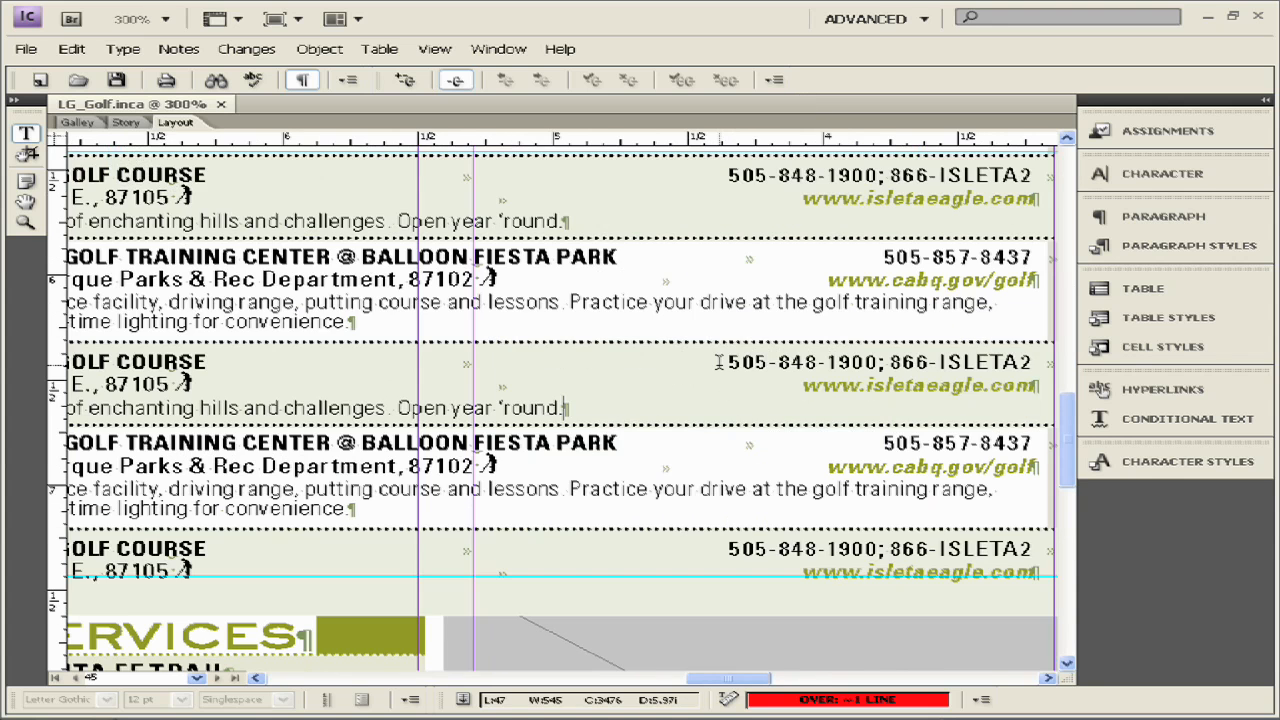
{"action": "scroll", "coordinate": [720, 363], "scroll_direction": "down", "scroll_amount": 1}
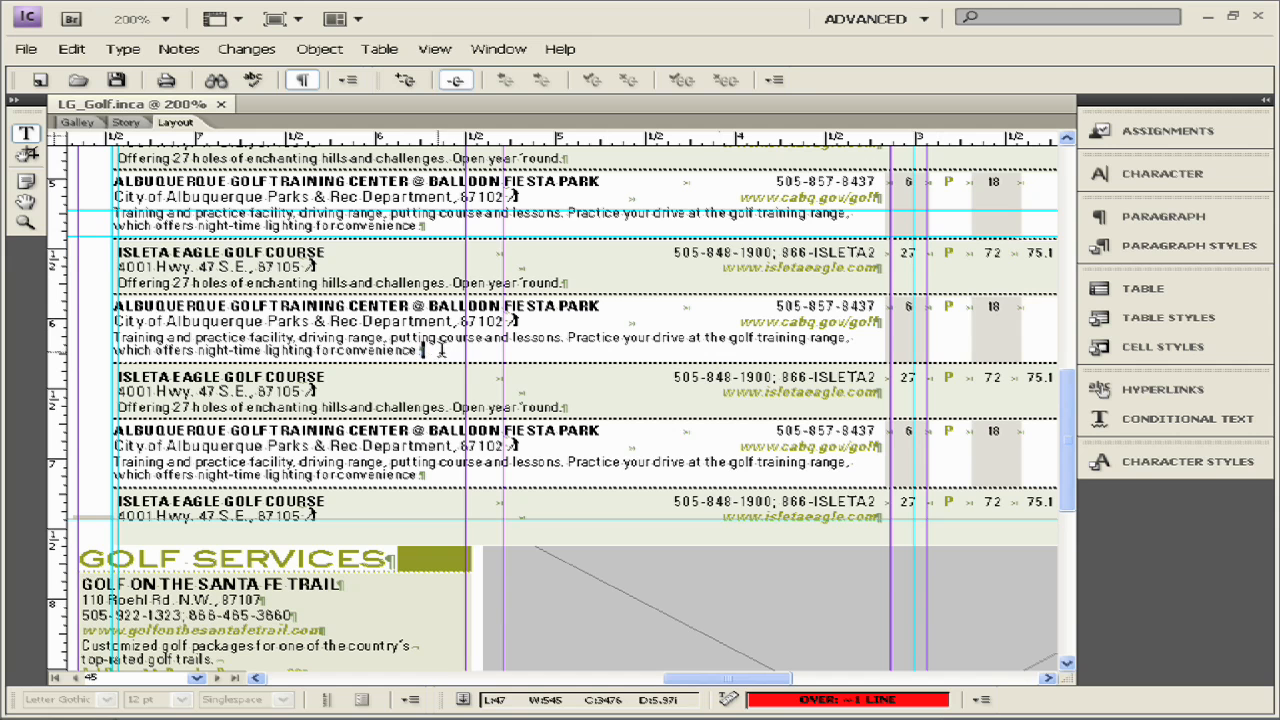
{"action": "left_click_drag", "start_coordinate": [424, 350], "coordinate": [158, 377]}
{"action": "left_click", "coordinate": [160, 342]}
{"action": "key", "text": "BackSpace"}
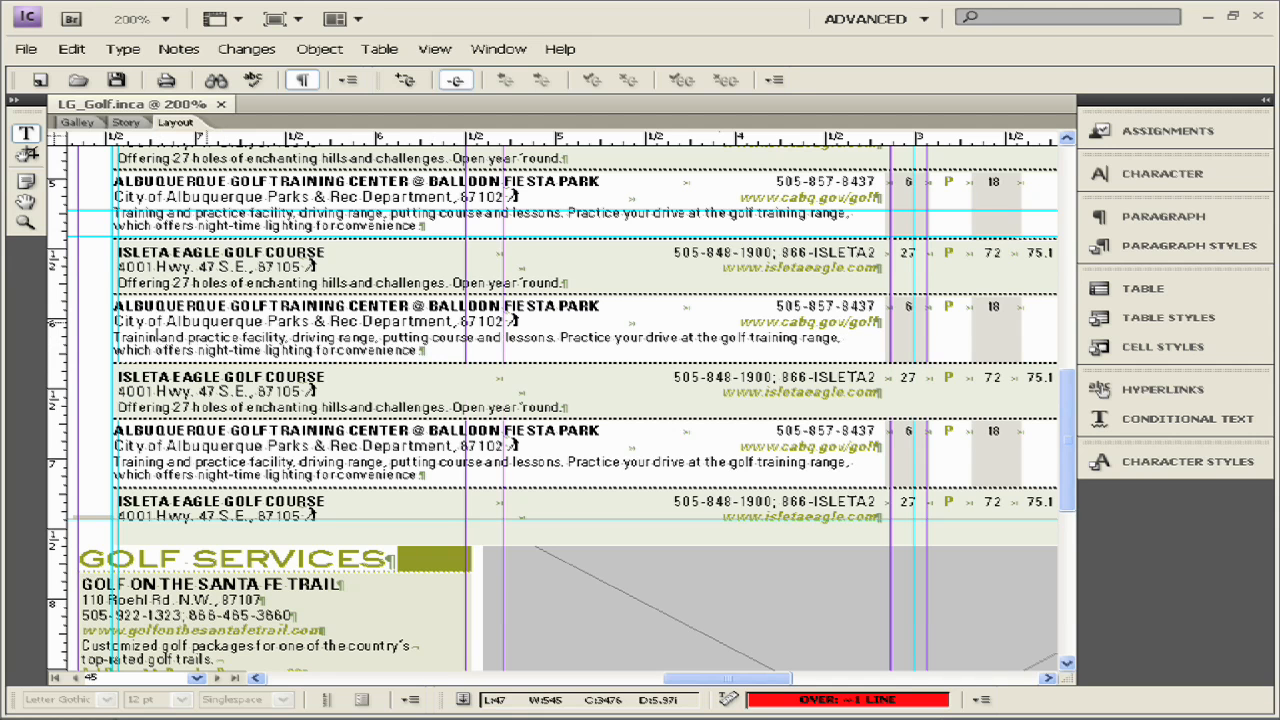
Step: Set the tracking of that Albuquerque Golf Training Center description paragraph to -10
{"action": "left_click_drag", "start_coordinate": [113, 337], "coordinate": [119, 377]}
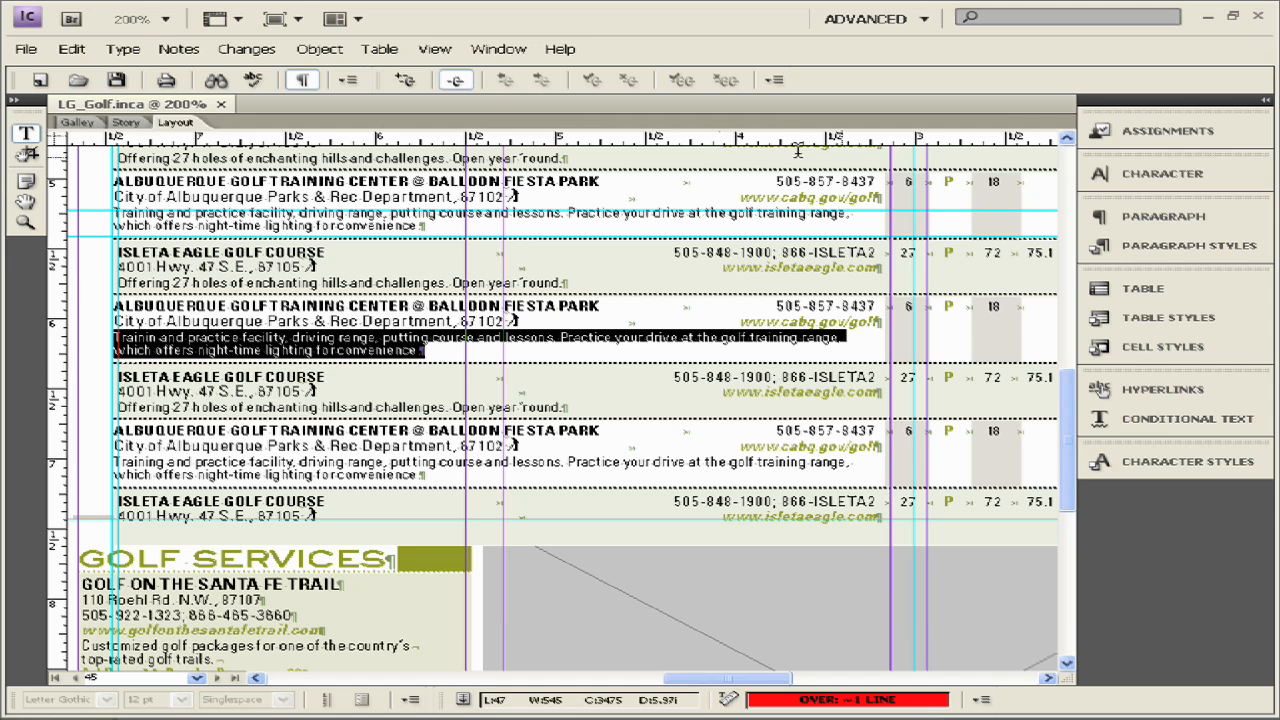
{"action": "left_click", "coordinate": [1143, 175]}
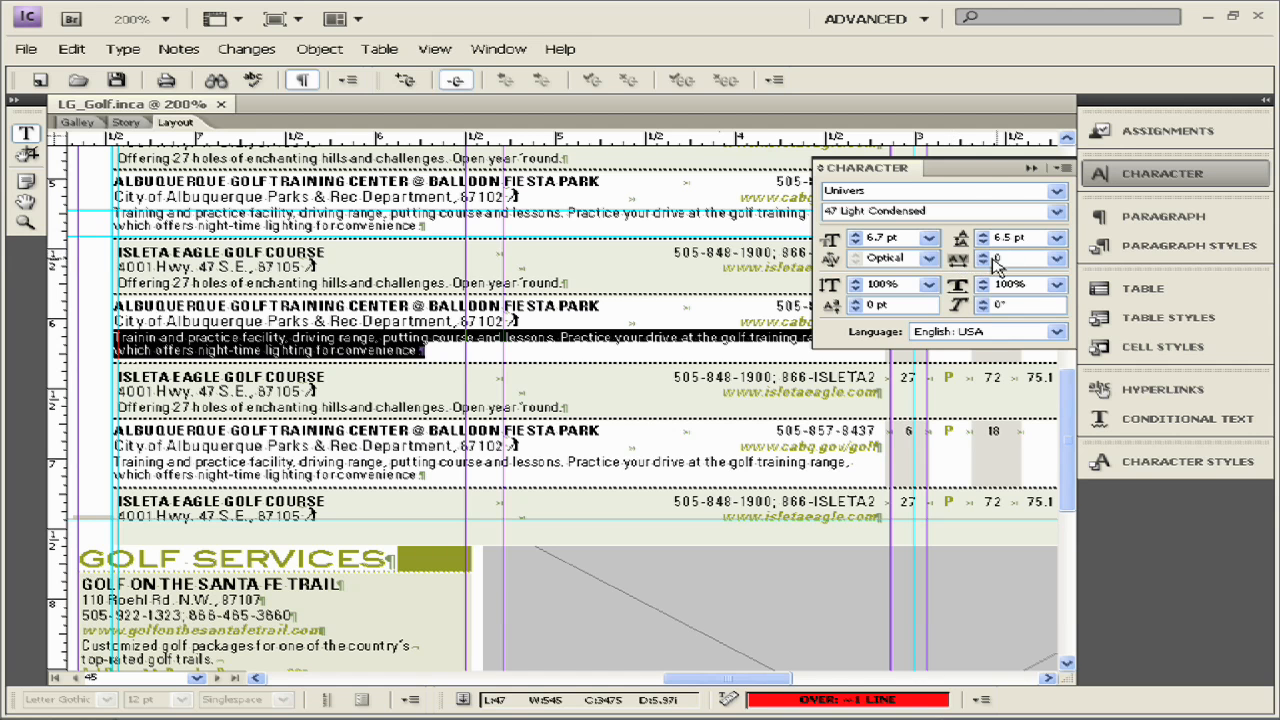
{"action": "left_click", "coordinate": [983, 263]}
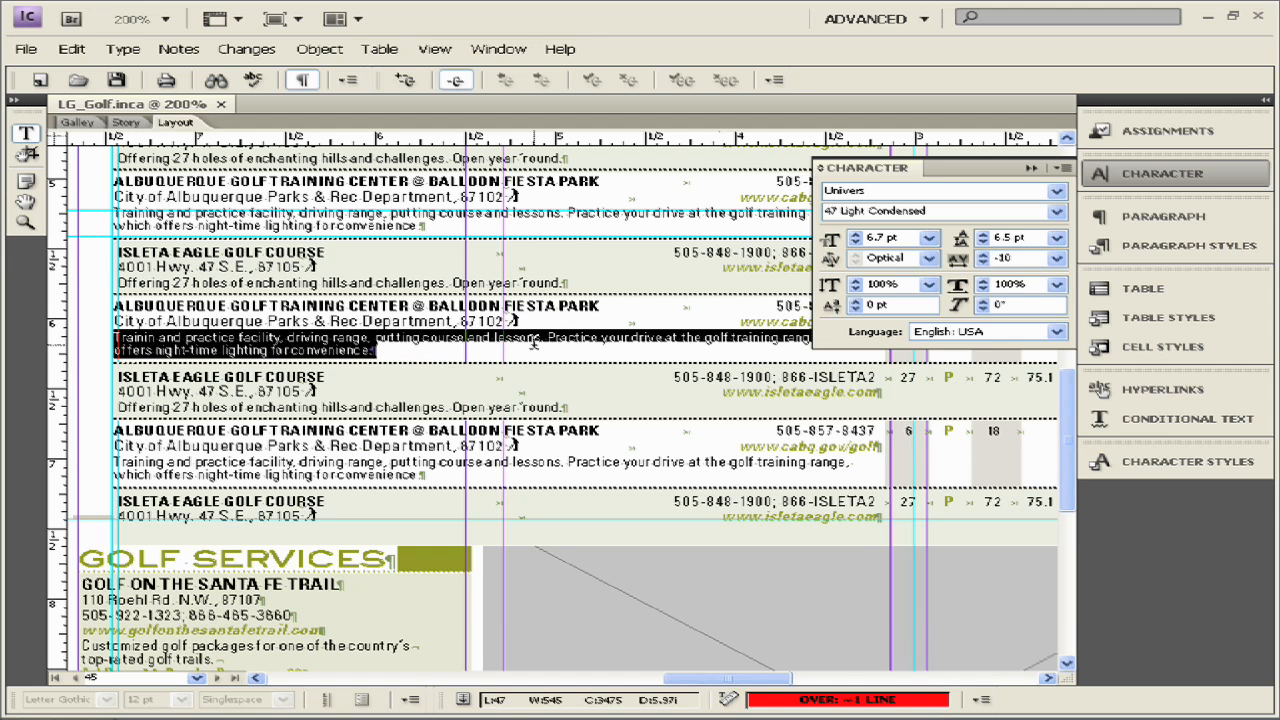
Step: Zoom in and reduce the tracking of the Albuquerque Golf Training Center description paragraph further to -20
{"action": "key", "text": "ctrl+equal"}
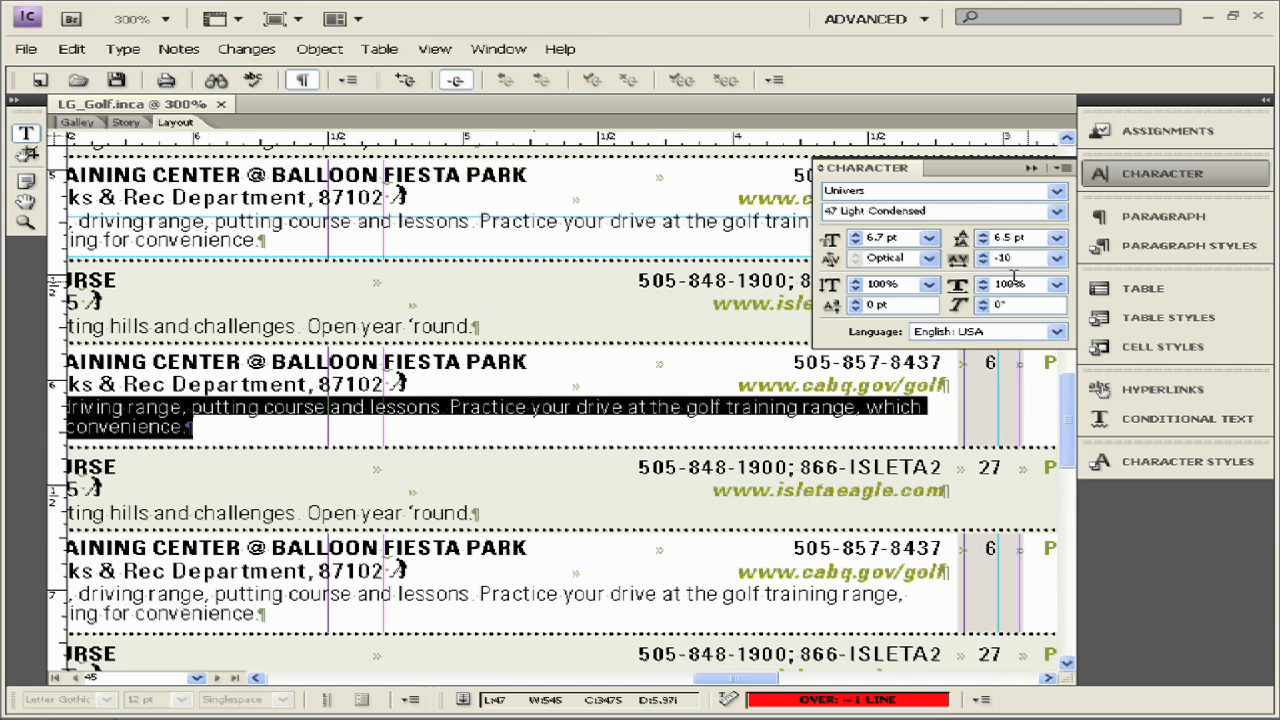
{"action": "left_click", "coordinate": [983, 263]}
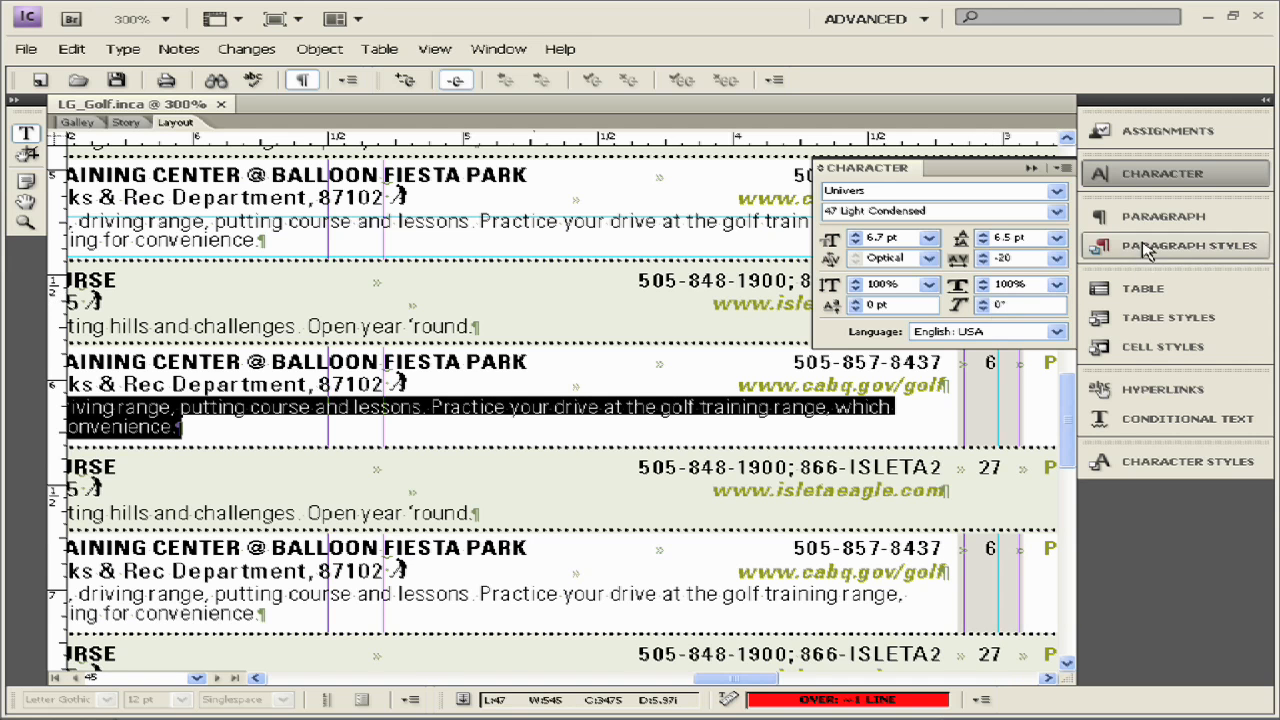
Step: Check which paragraph style is applied to the selected description and review its character settings
{"action": "left_click", "coordinate": [1180, 245]}
{"action": "scroll", "coordinate": [815, 372], "scroll_direction": "down", "scroll_amount": 2}
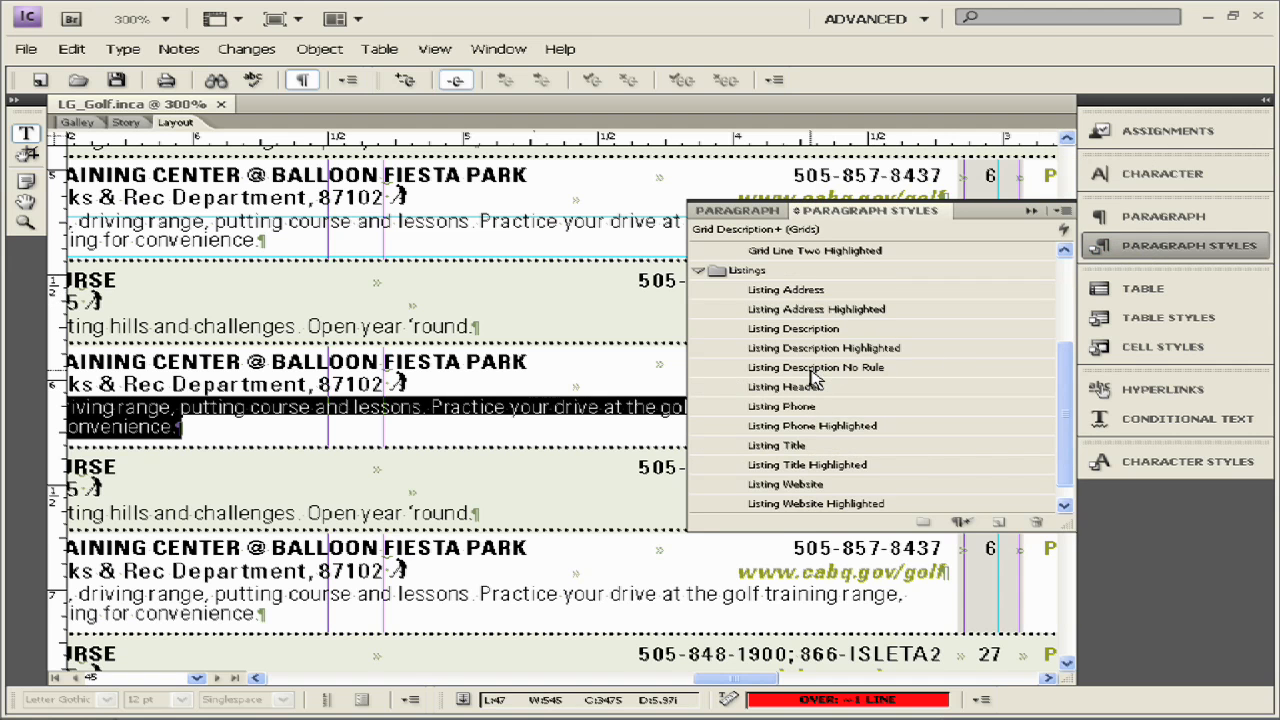
{"action": "scroll", "coordinate": [815, 372], "scroll_direction": "up", "scroll_amount": 3}
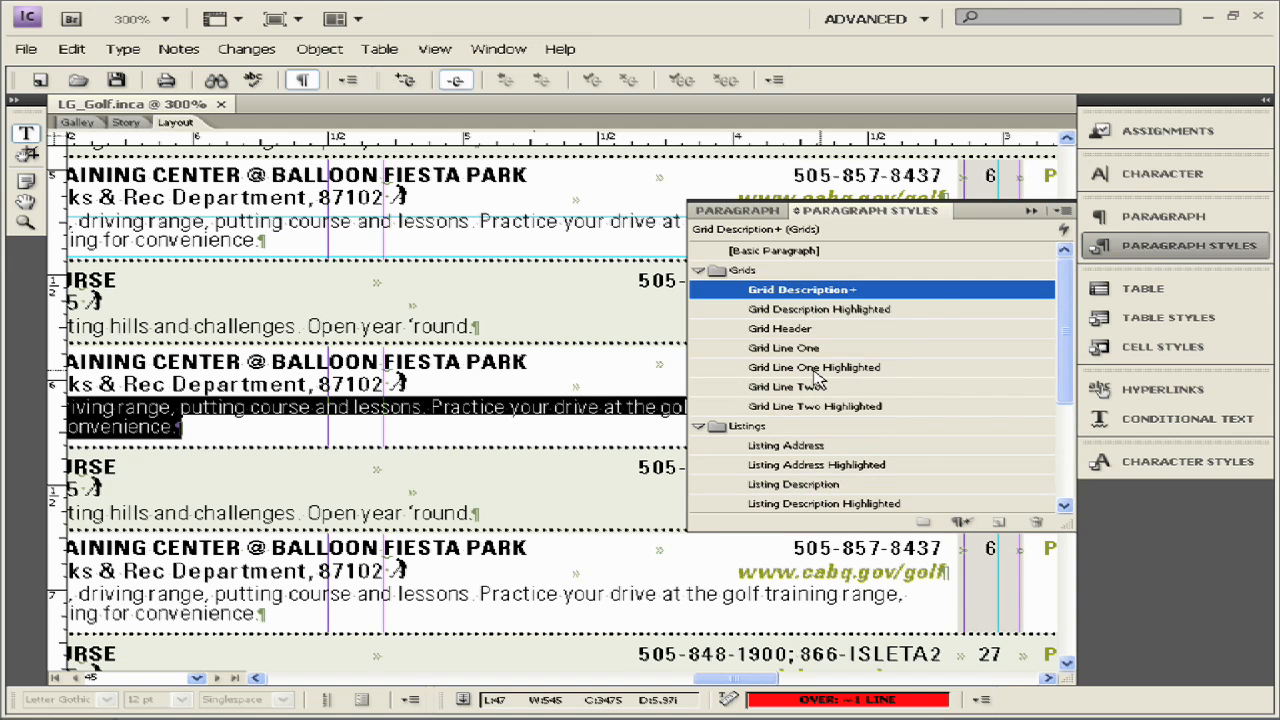
{"action": "left_click", "coordinate": [1187, 178]}
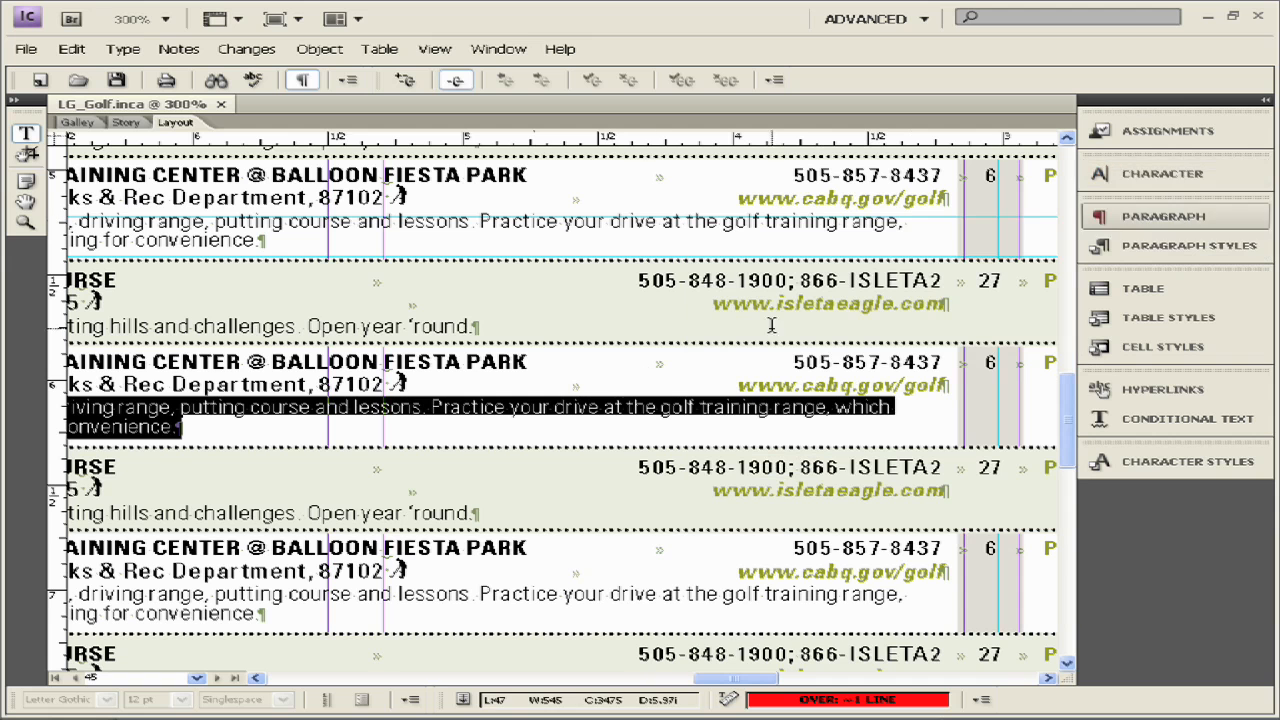
{"action": "left_click", "coordinate": [1115, 174]}
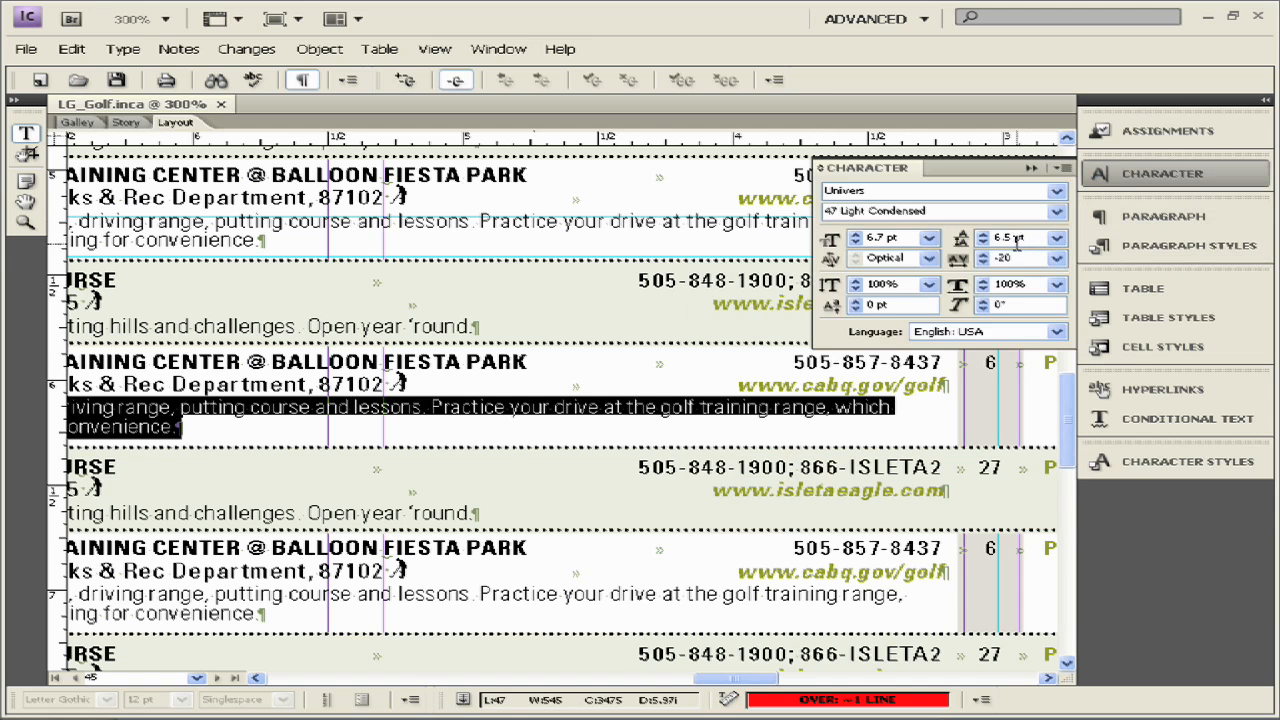
{"action": "left_click", "coordinate": [1128, 252]}
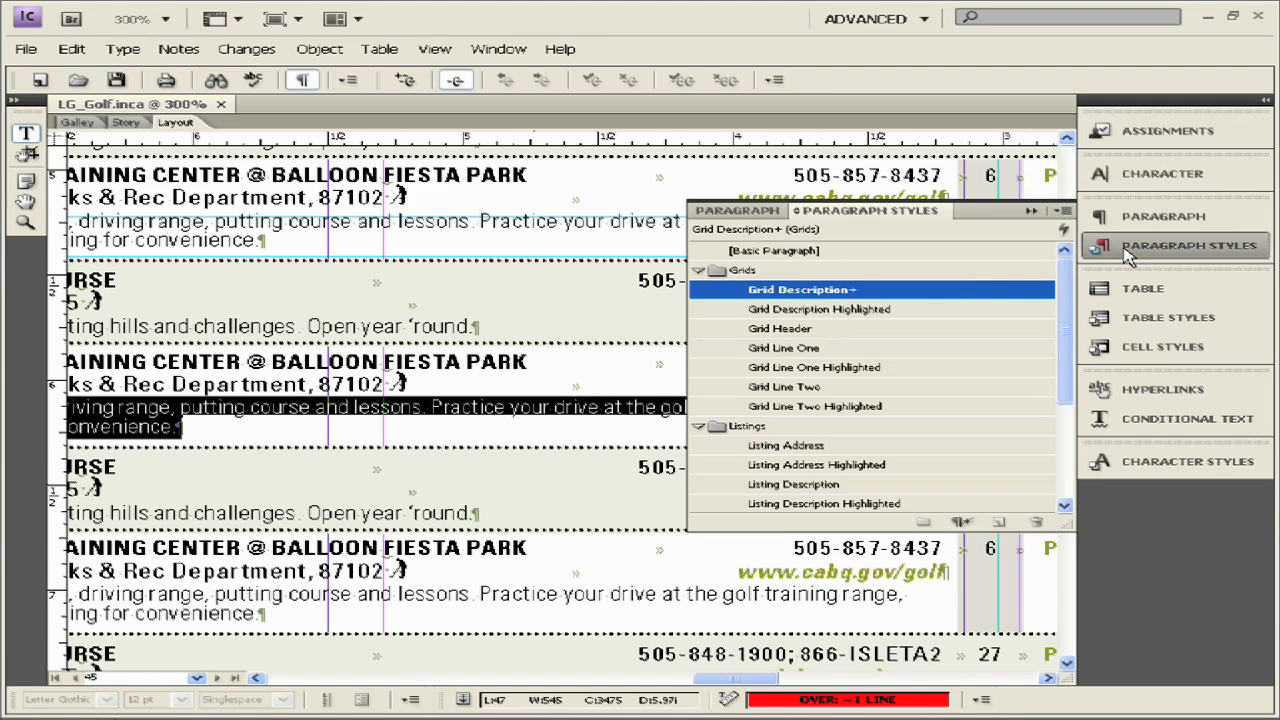